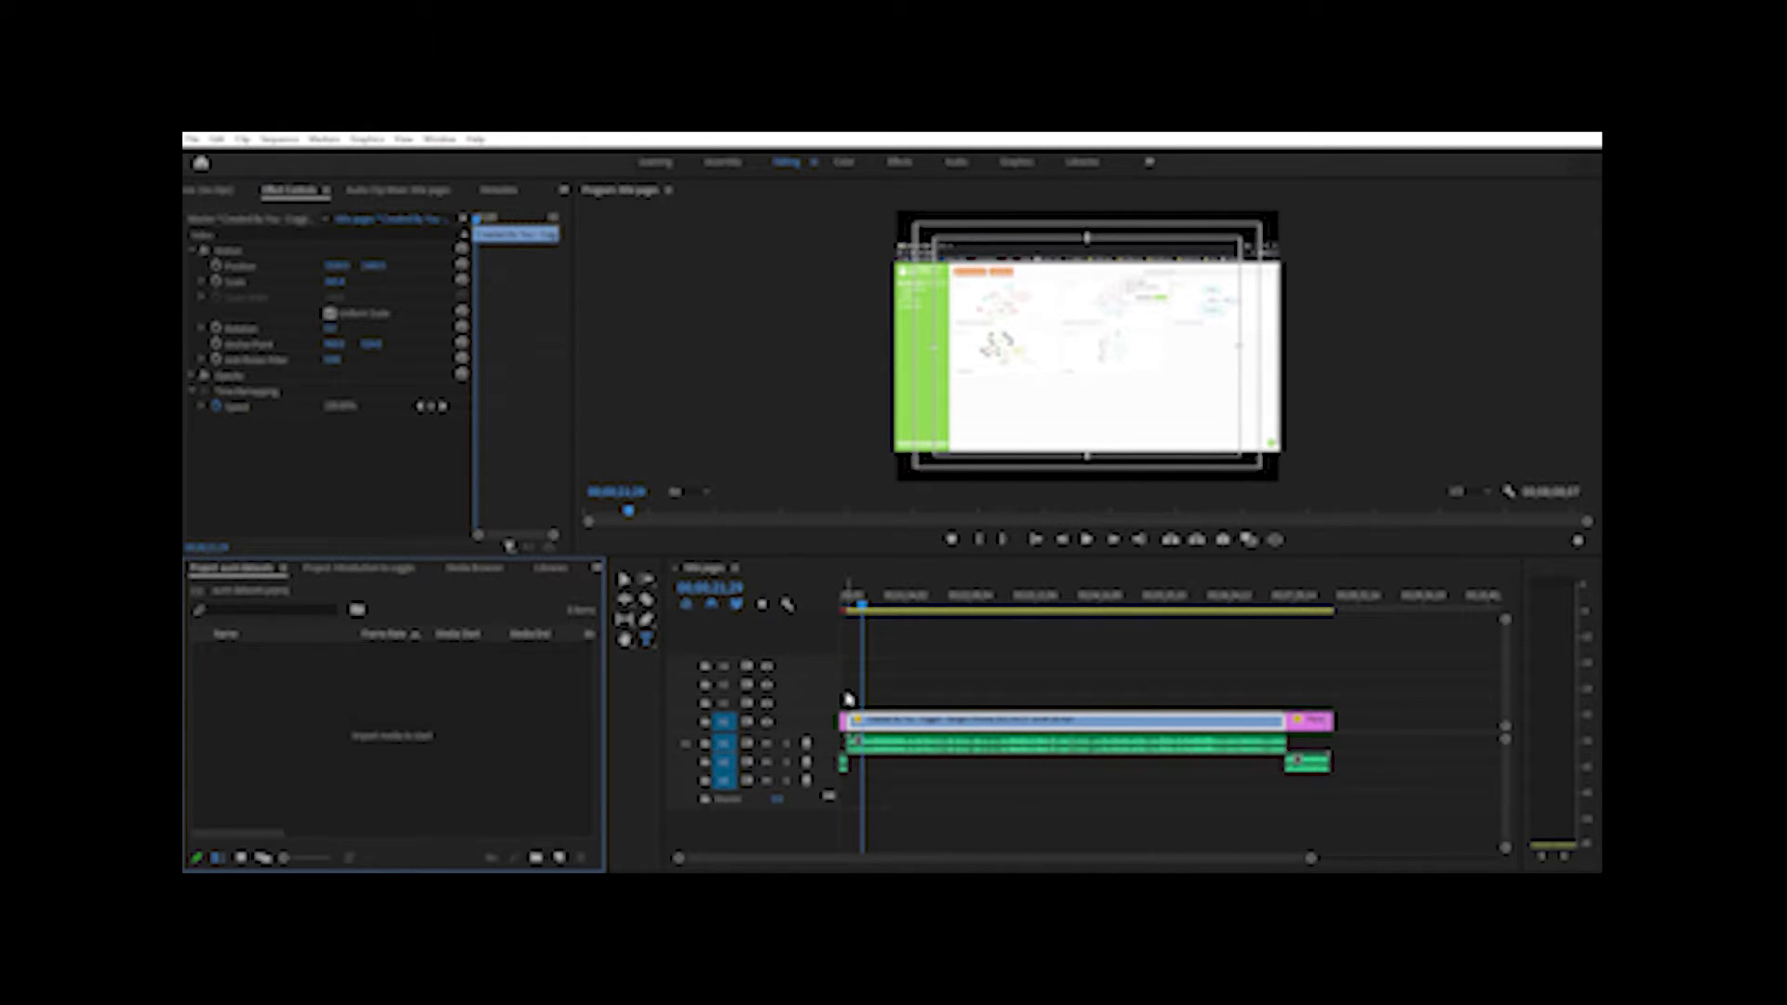
# - Clear the old video, audio and end-page clips from the timeline and return the playhead to the start
pyautogui.click(1060, 709)
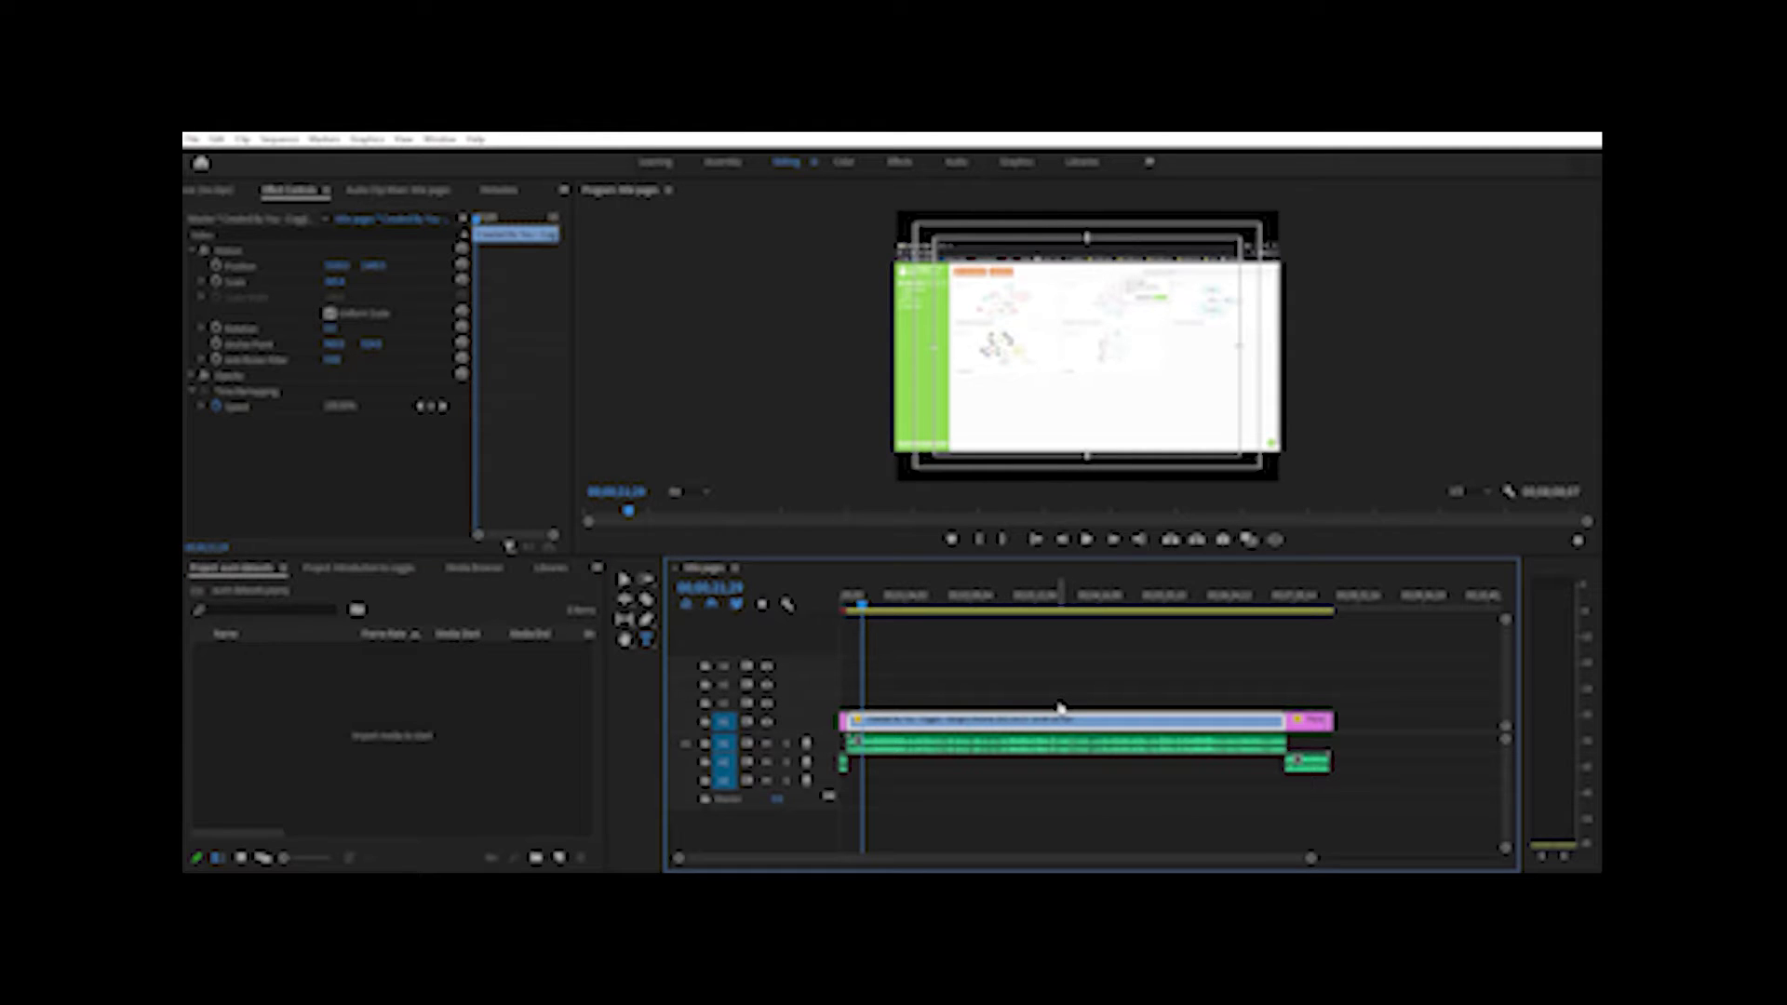
pyautogui.press('Delete')
pyautogui.click(1247, 742)
pyautogui.press('Delete')
pyautogui.moveTo(1288, 719); pyautogui.dragTo(1331, 718)
pyautogui.click(1303, 761)
pyautogui.press('Delete')
pyautogui.click(866, 605)
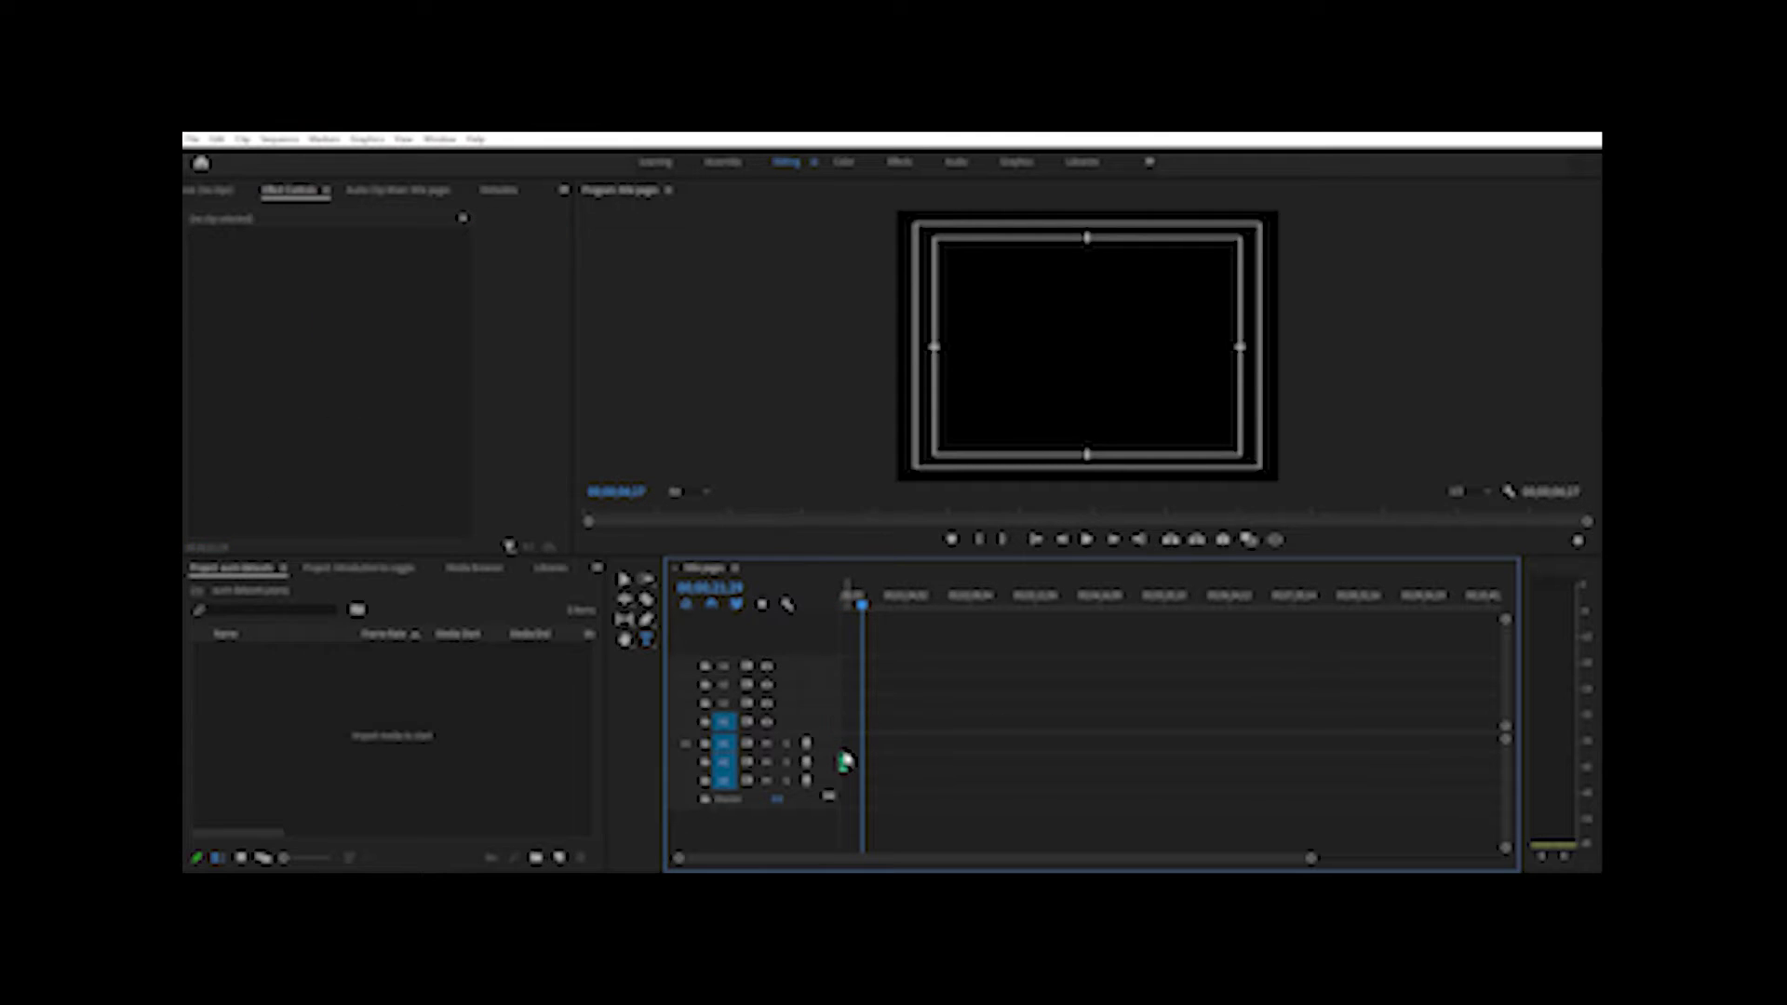
pyautogui.moveTo(865, 597); pyautogui.dragTo(796, 596)
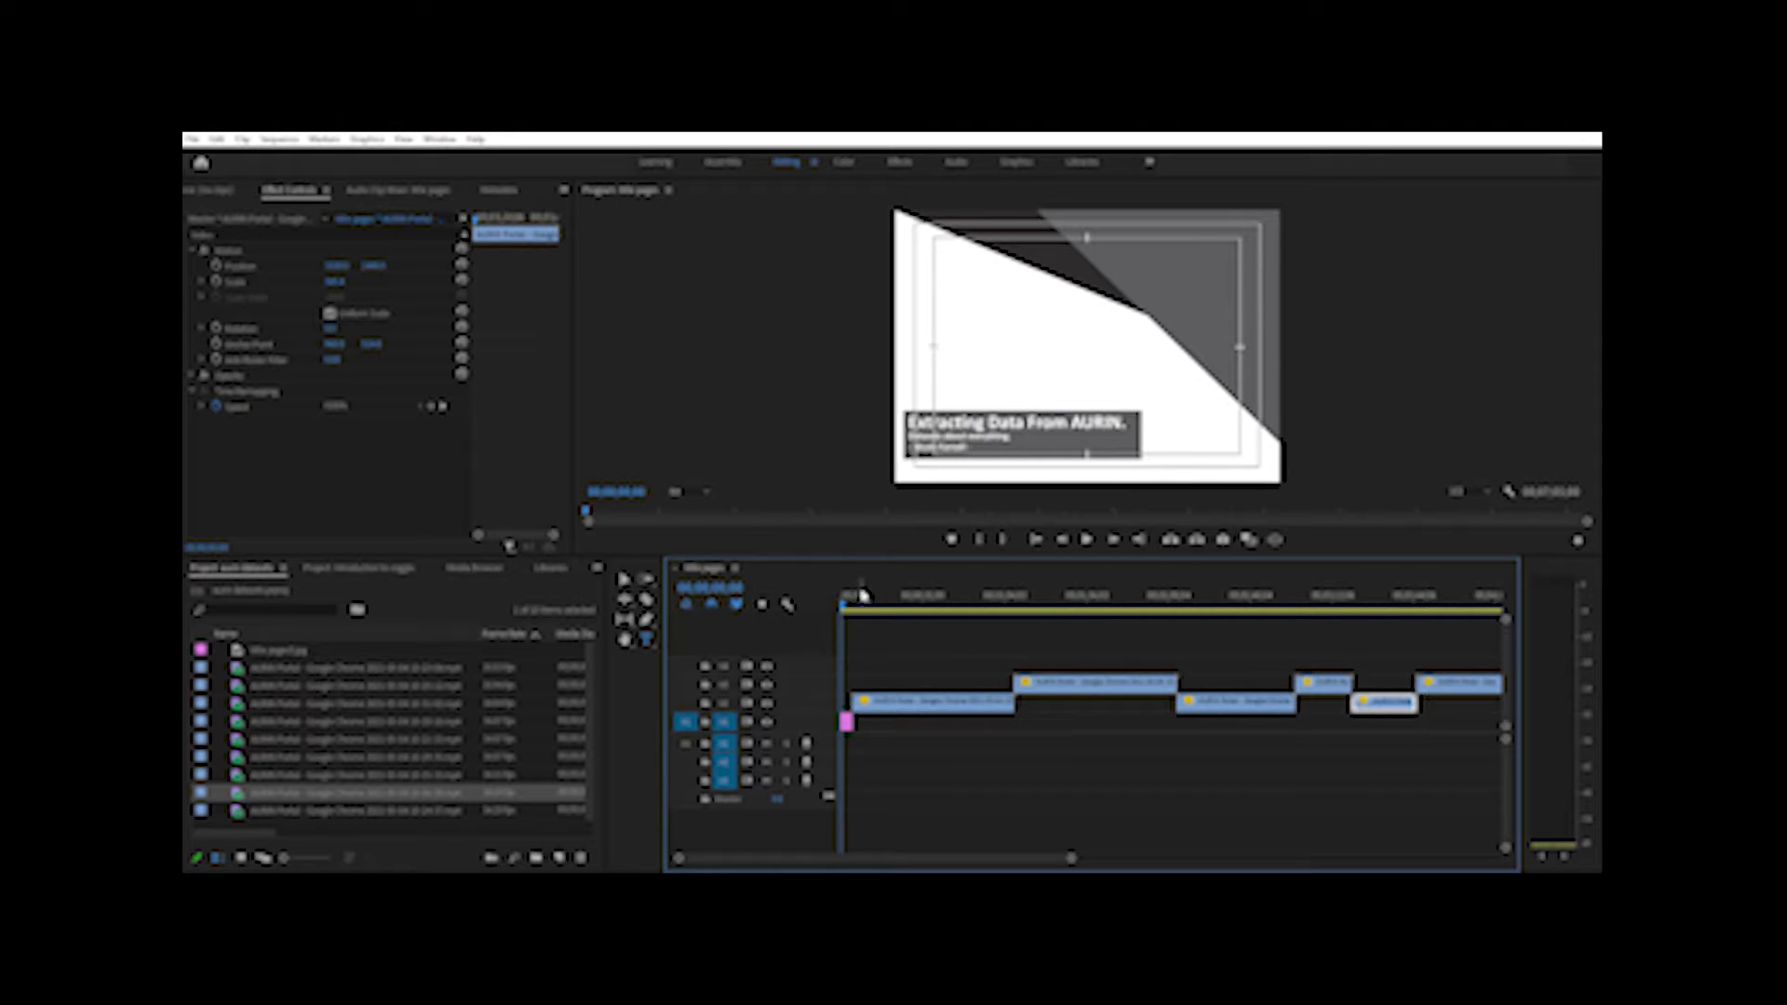
# - Play the AURIN sequence from its title page into the first map recording
pyautogui.click(1086, 539)
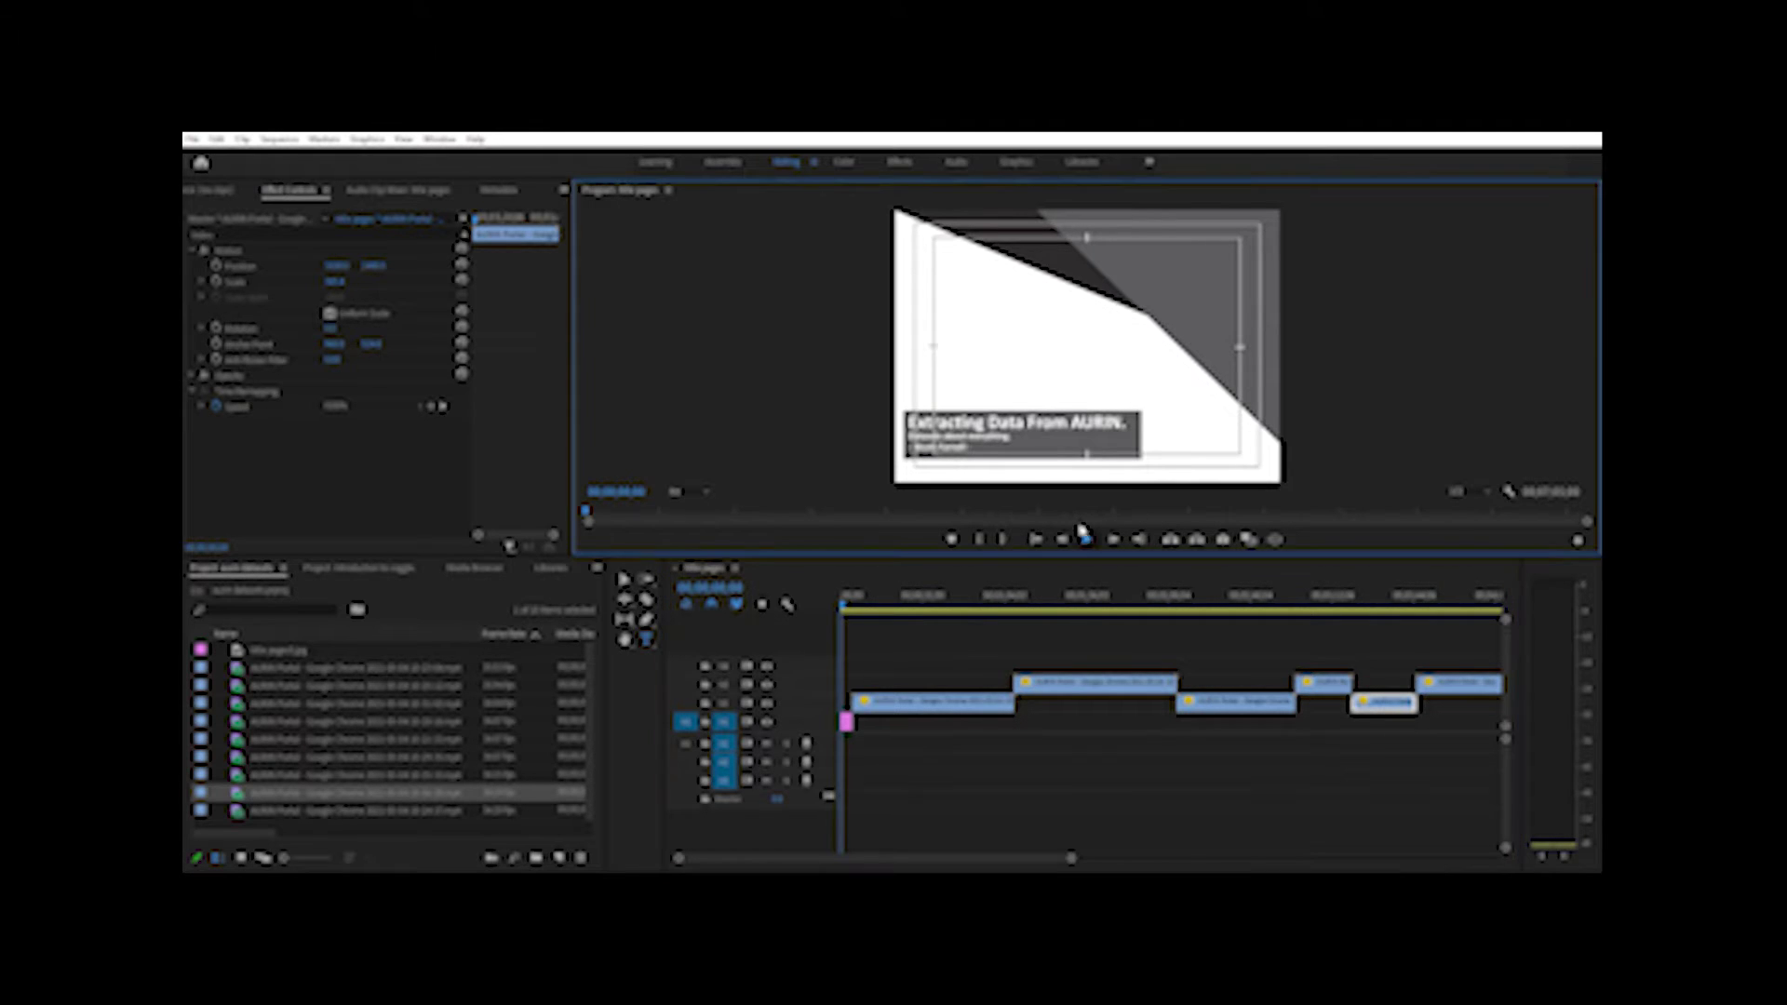
pyautogui.click(840, 600)
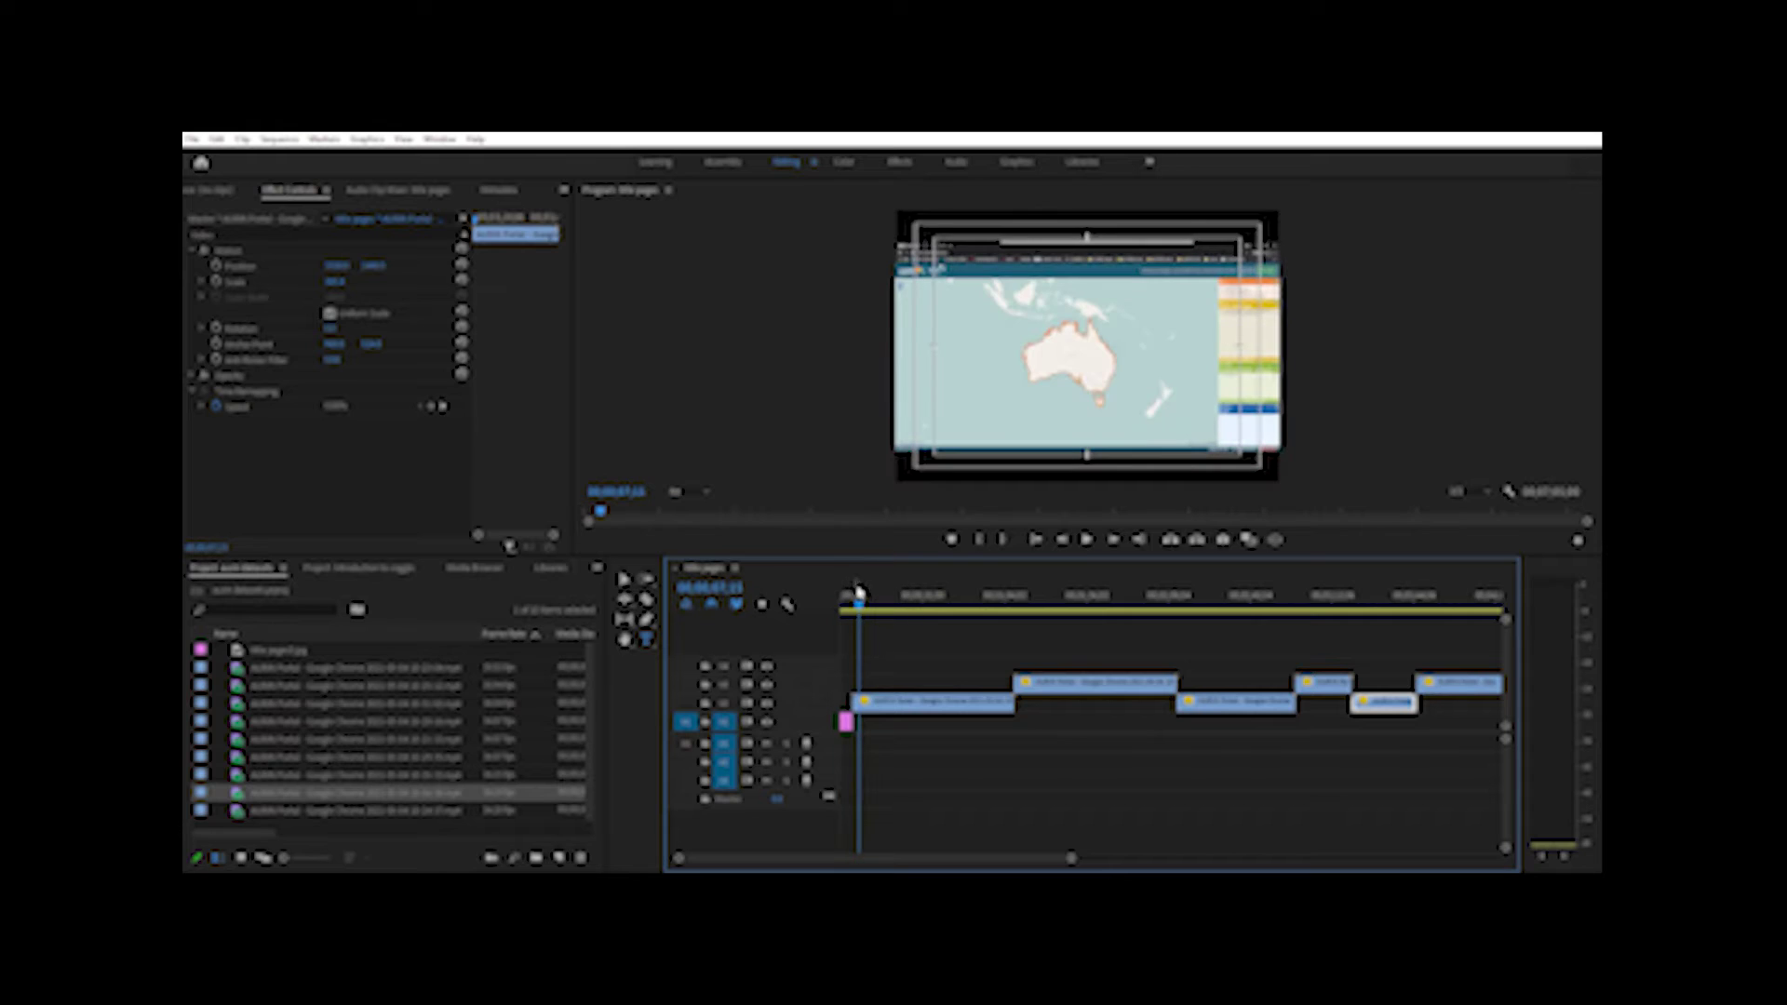
pyautogui.click(1086, 539)
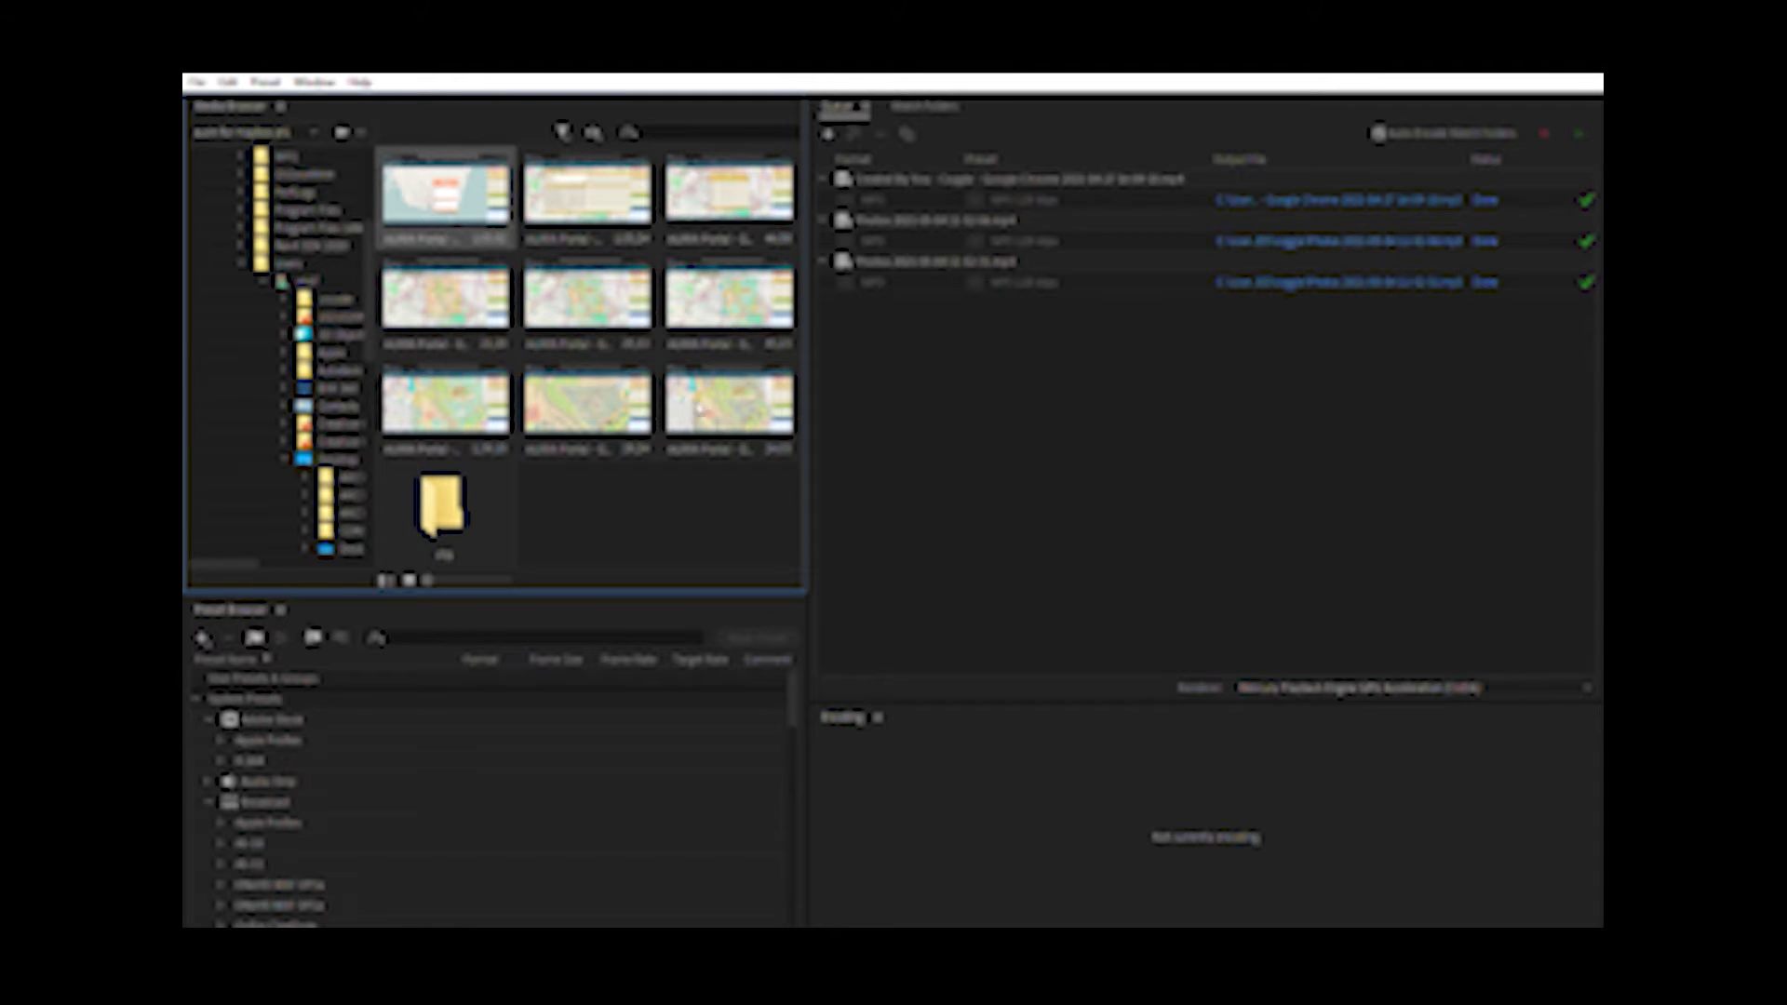
# - Switch to Media Encoder, queue all nine AURIN Portal recordings for MP3 output, and run the queue
pyautogui.keyDown('shift'); pyautogui.click(728, 417); pyautogui.keyUp('shift')
pyautogui.moveTo(728, 417); pyautogui.dragTo(932, 391)
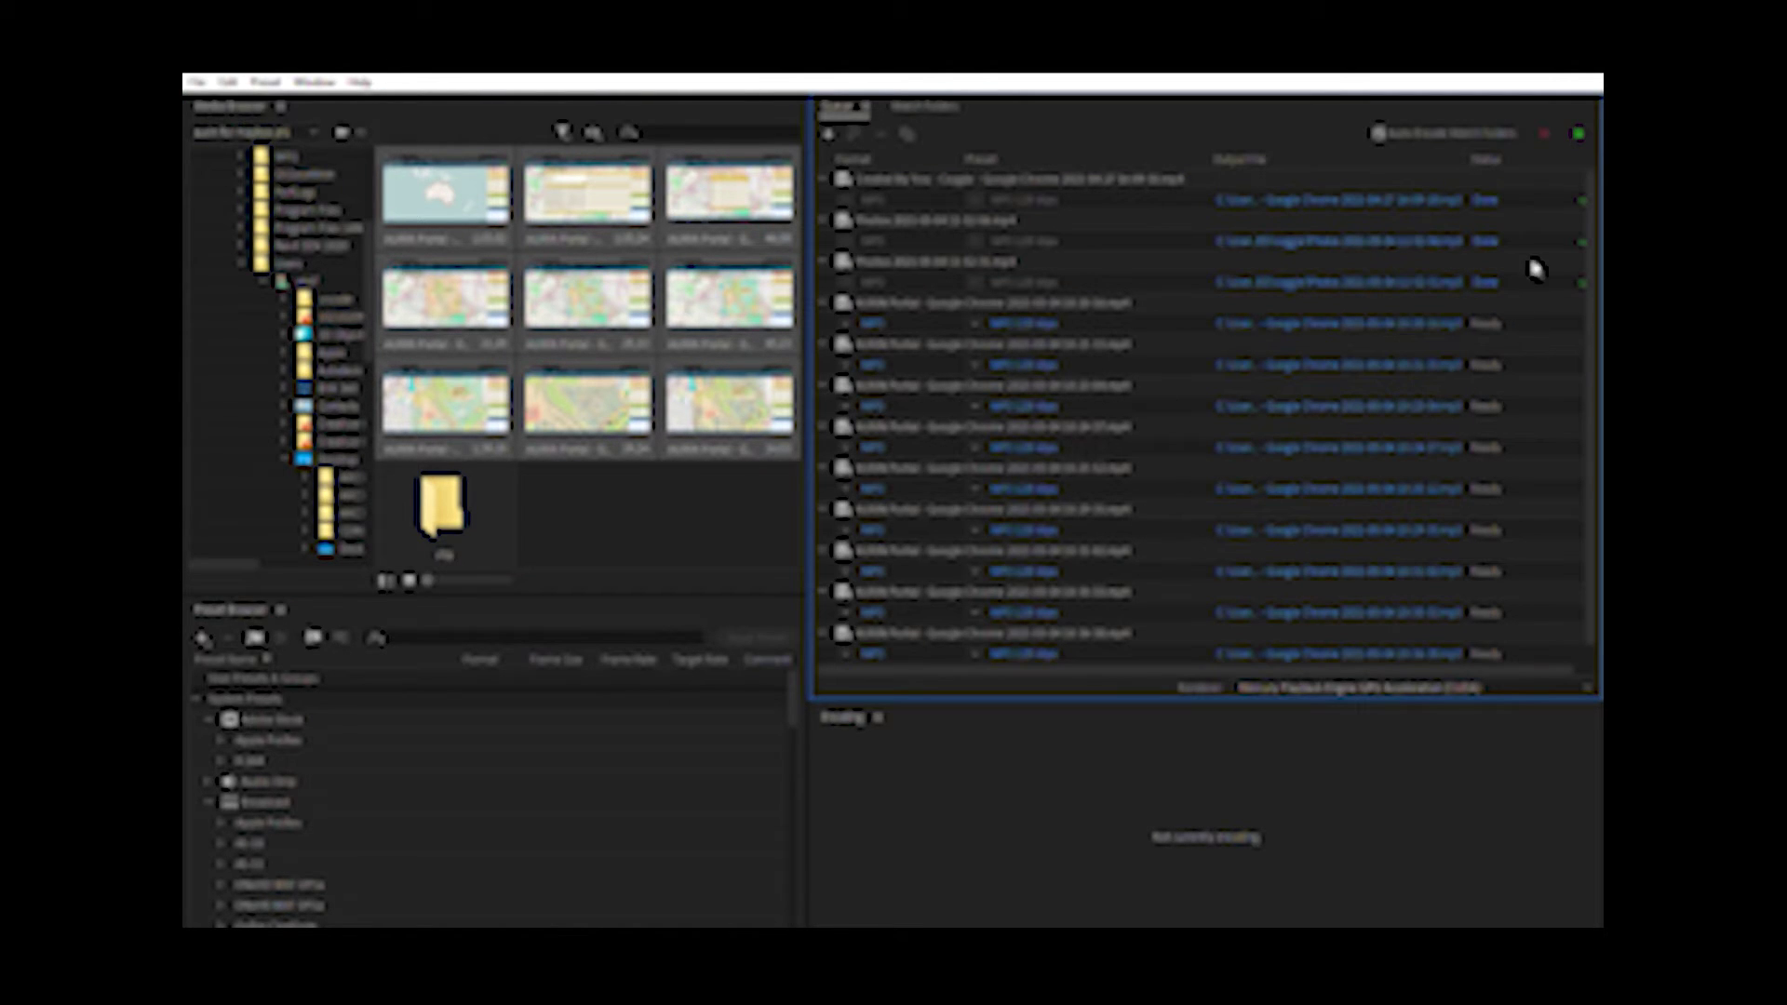
pyautogui.scroll(-1, 1508, 296)
pyautogui.click(1505, 291)
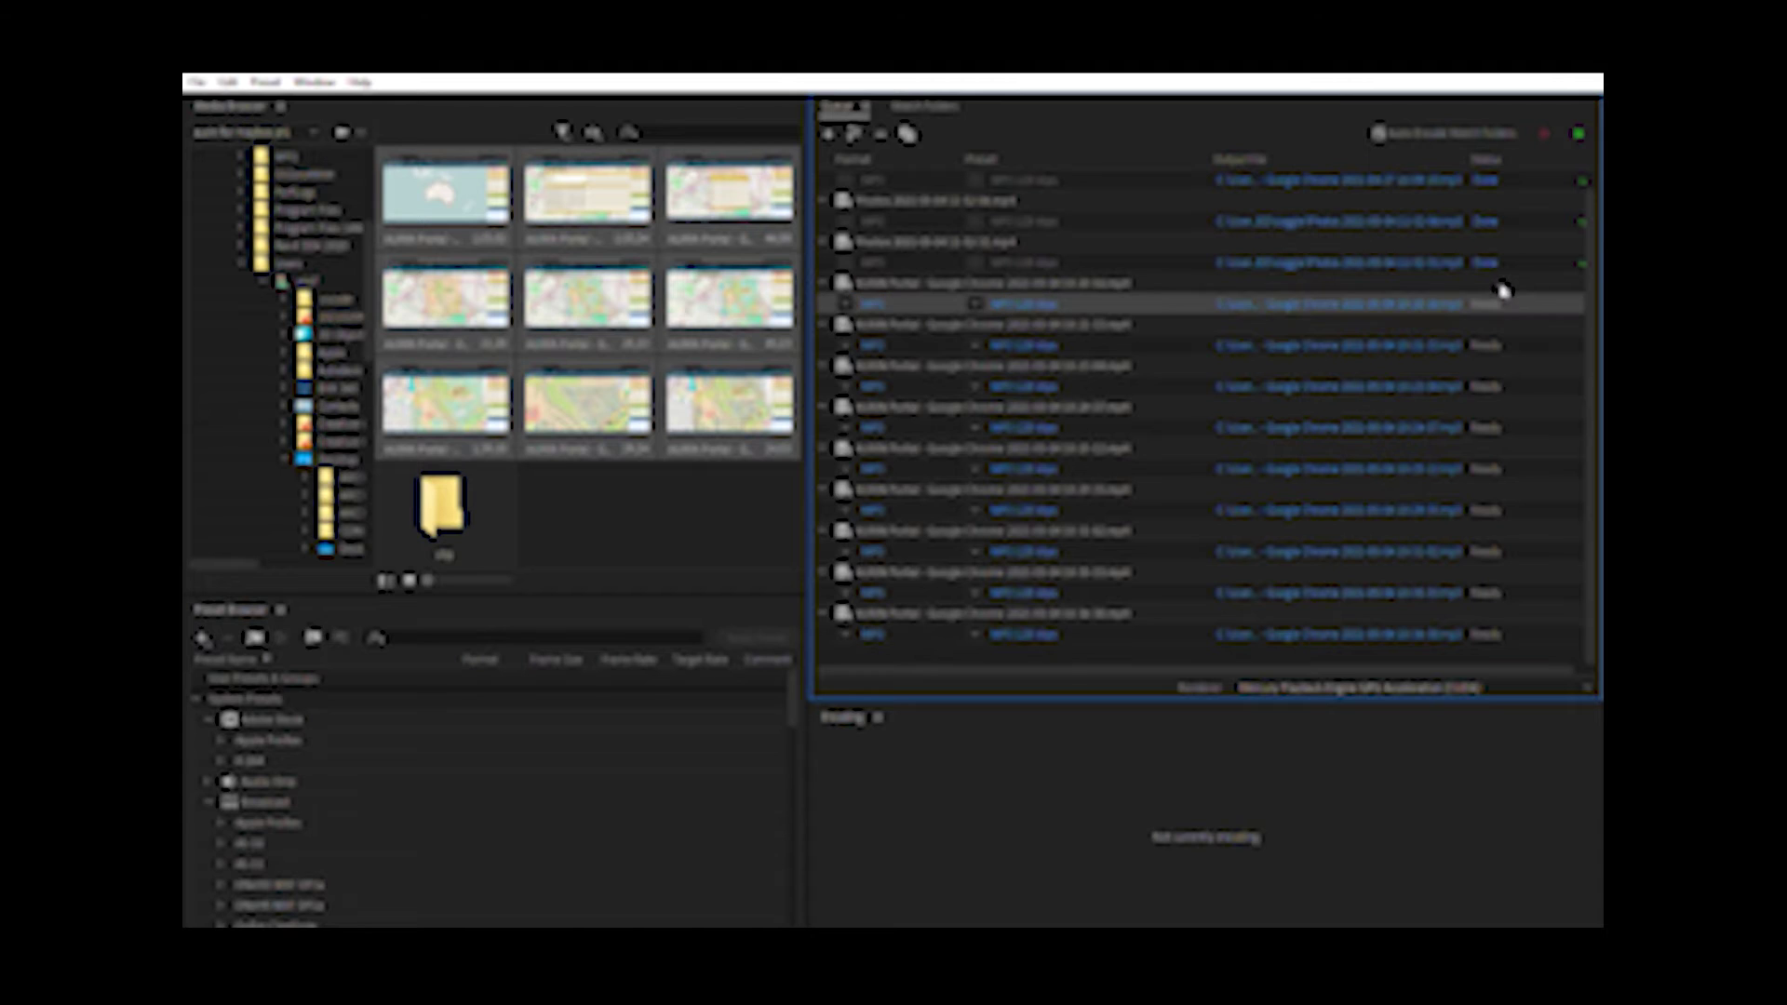
pyautogui.click(1579, 133)
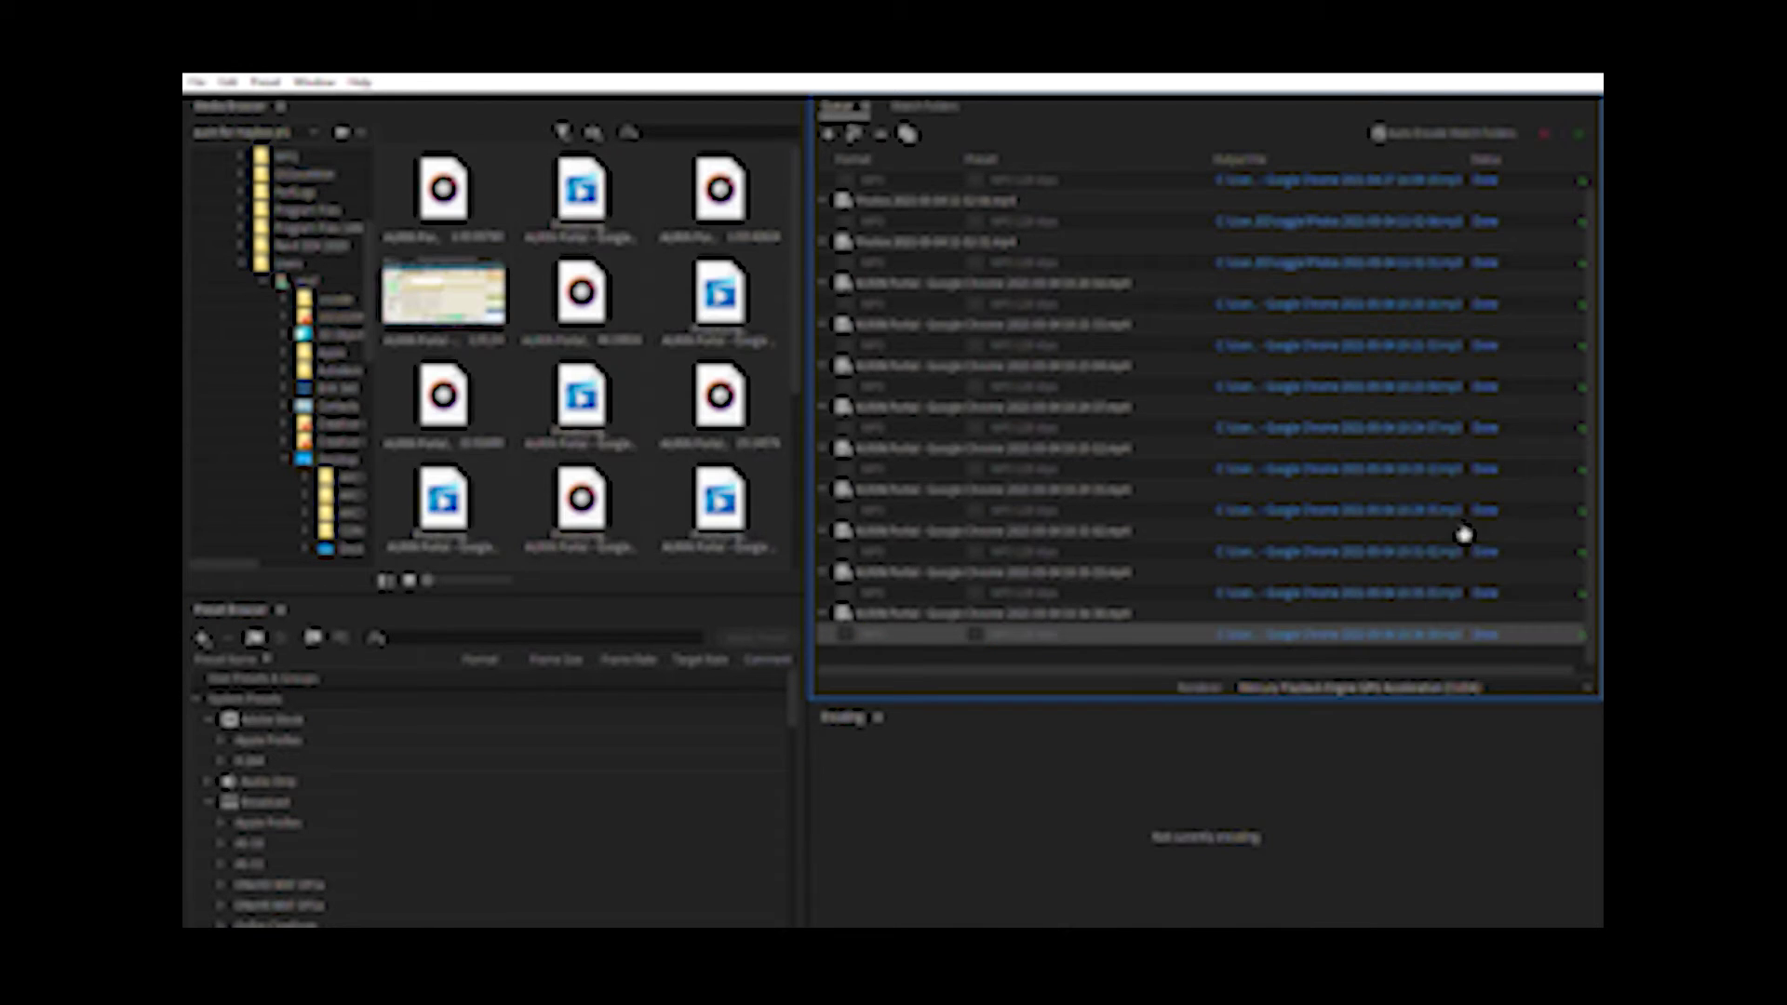
pyautogui.scroll(1, 1387, 321)
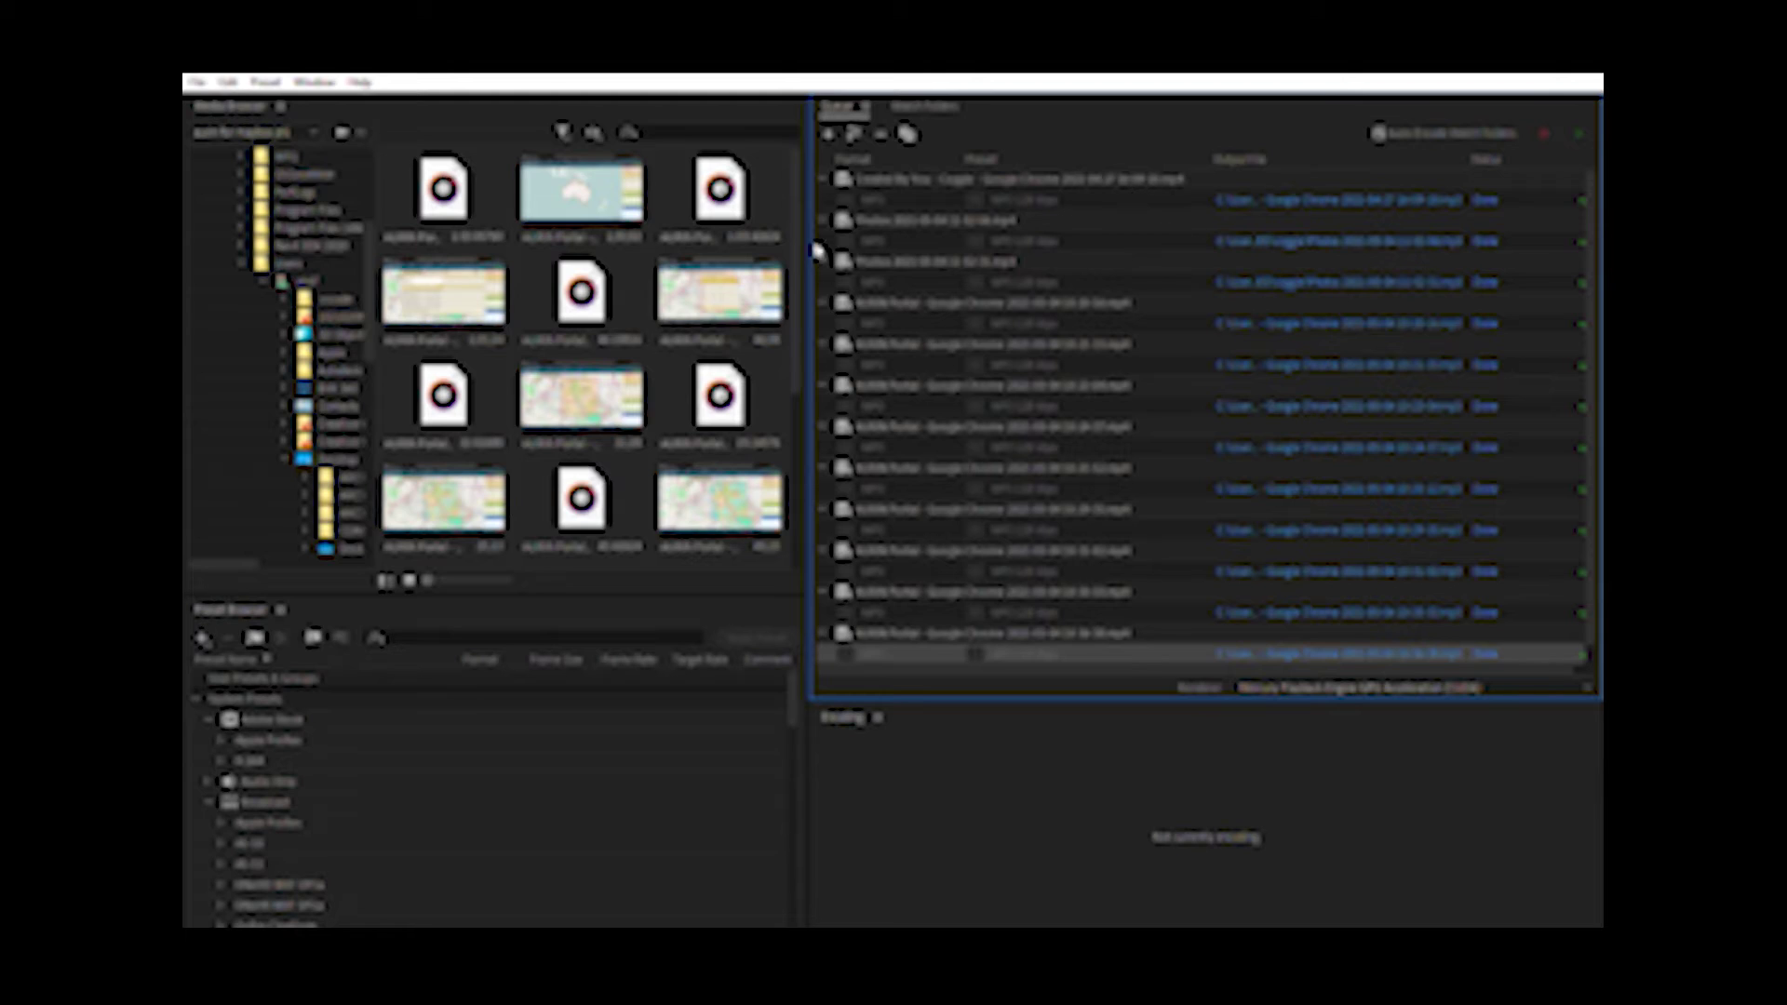
pyautogui.click(1342, 679)
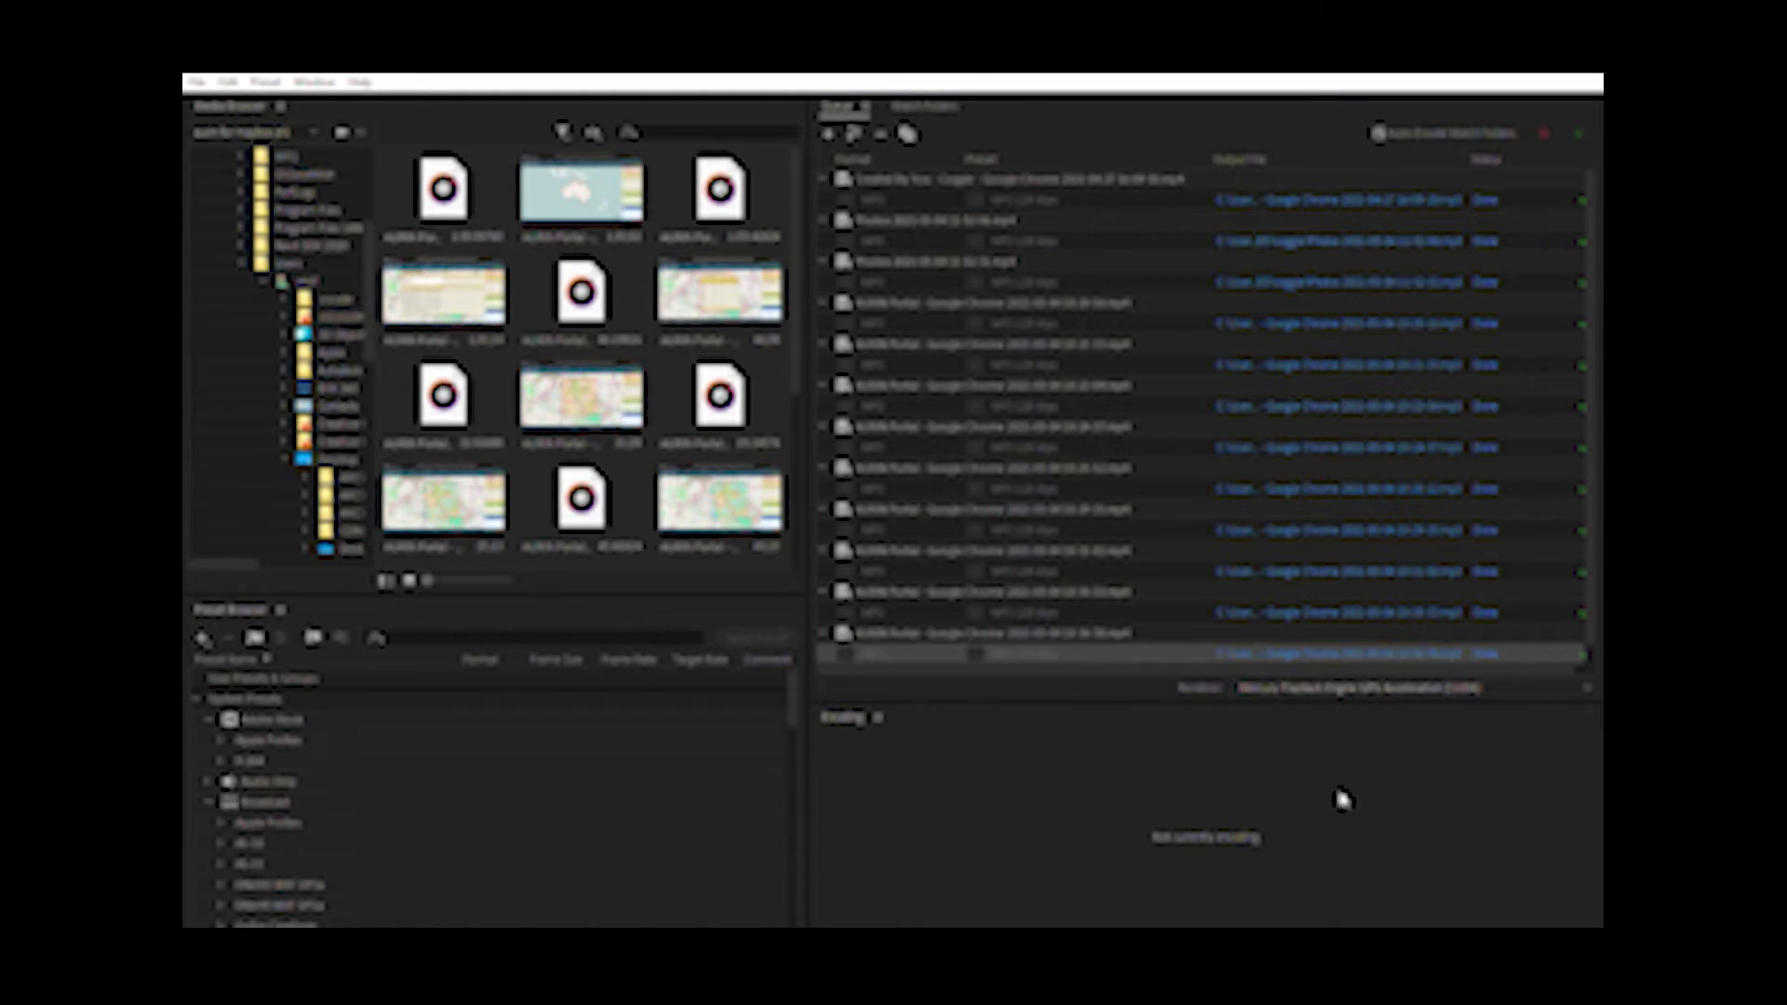
pyautogui.click(1304, 679)
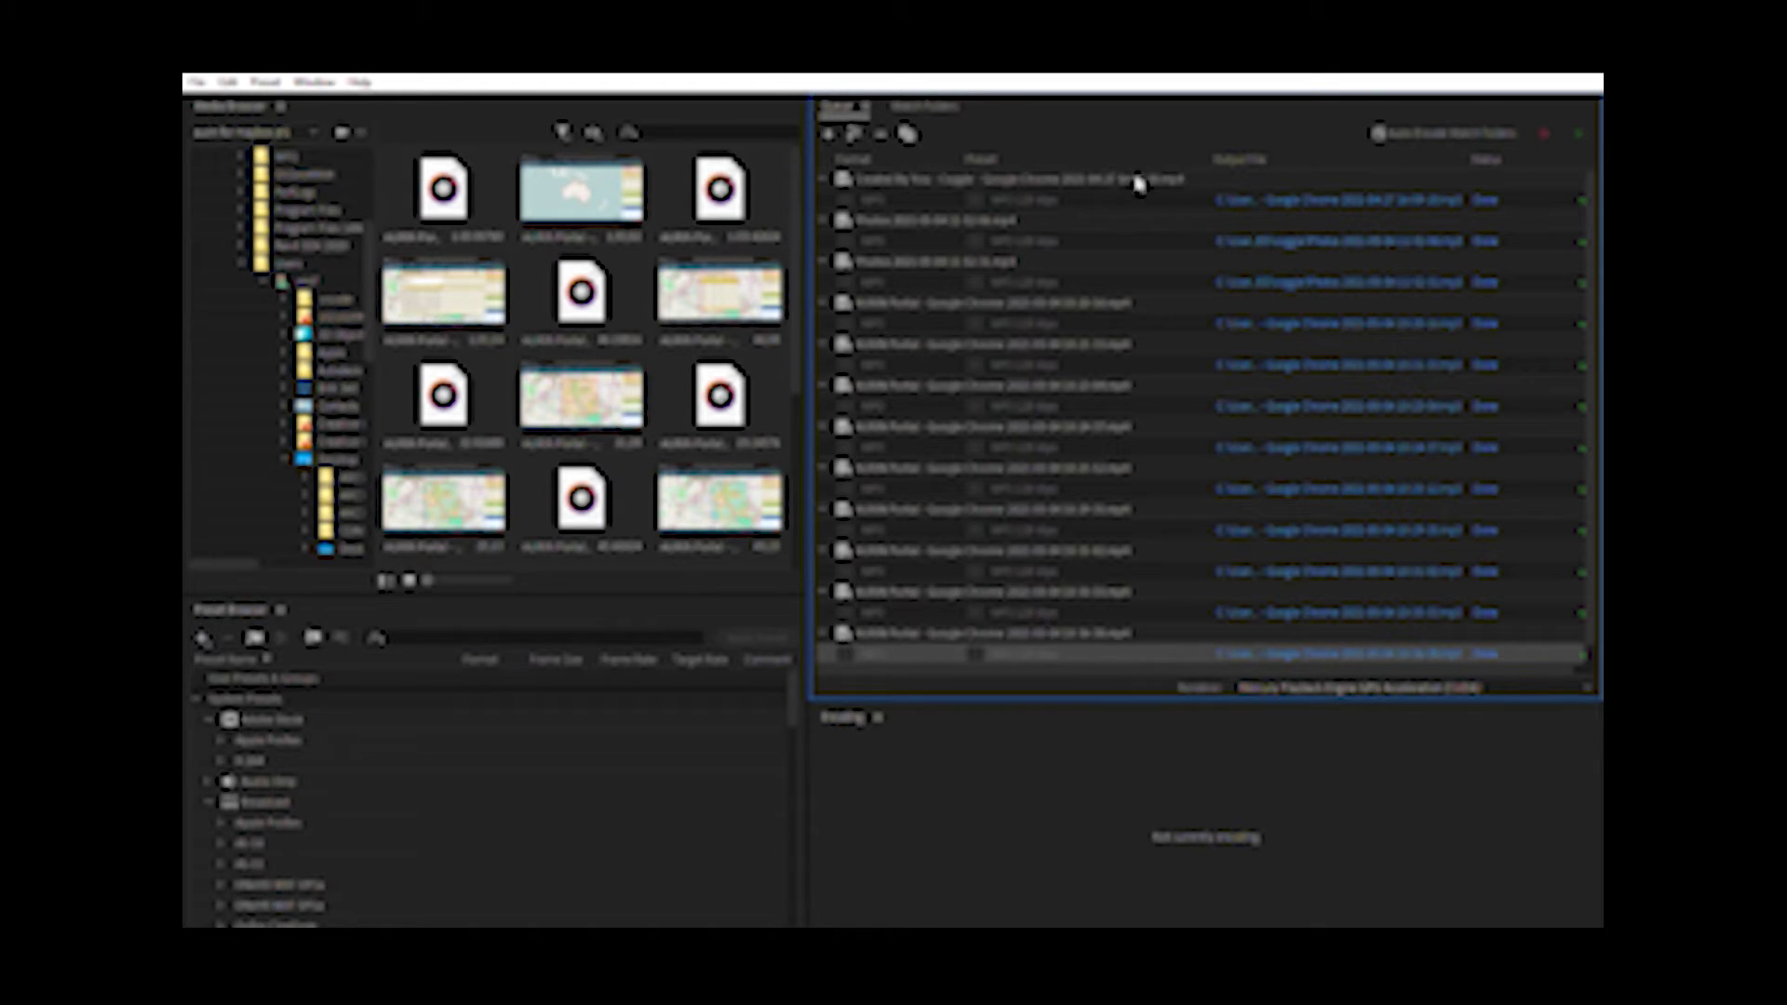
pyautogui.click(843, 192)
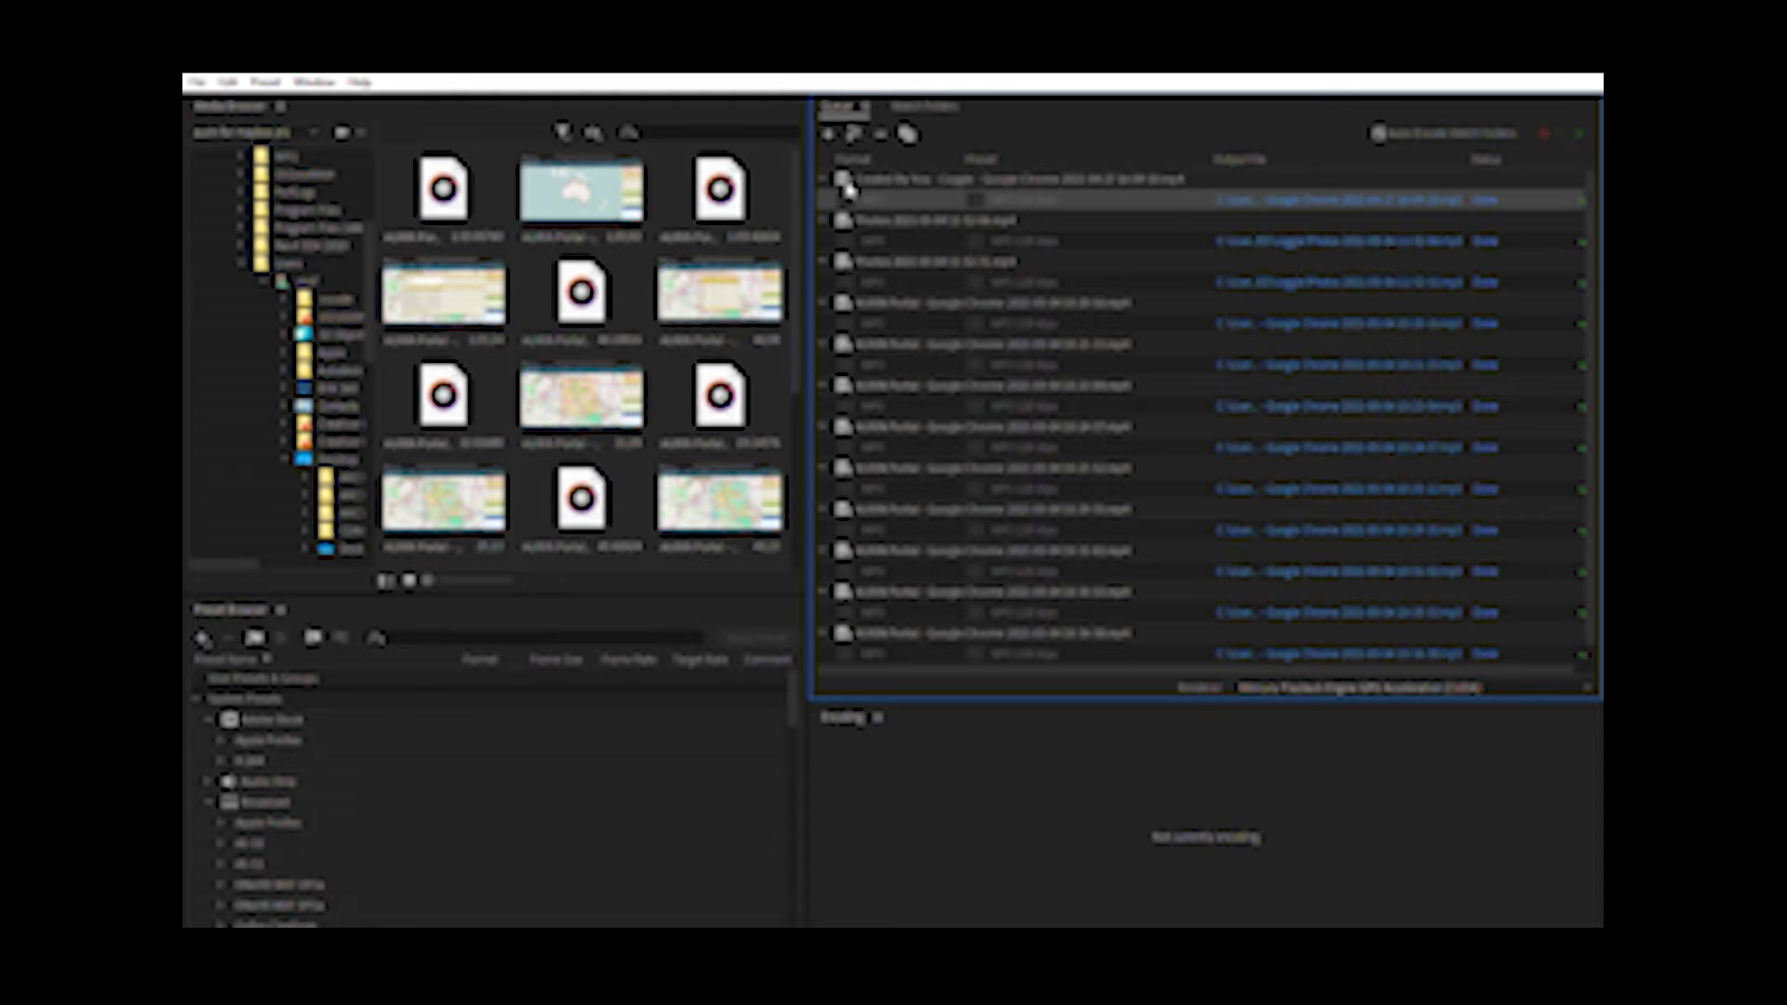
# - Queue one of the AURIN Portal map recordings again and open its MP3 preset settings
pyautogui.scroll(-1, 875, 251)
pyautogui.click(603, 399)
pyautogui.moveTo(604, 398); pyautogui.dragTo(969, 459)
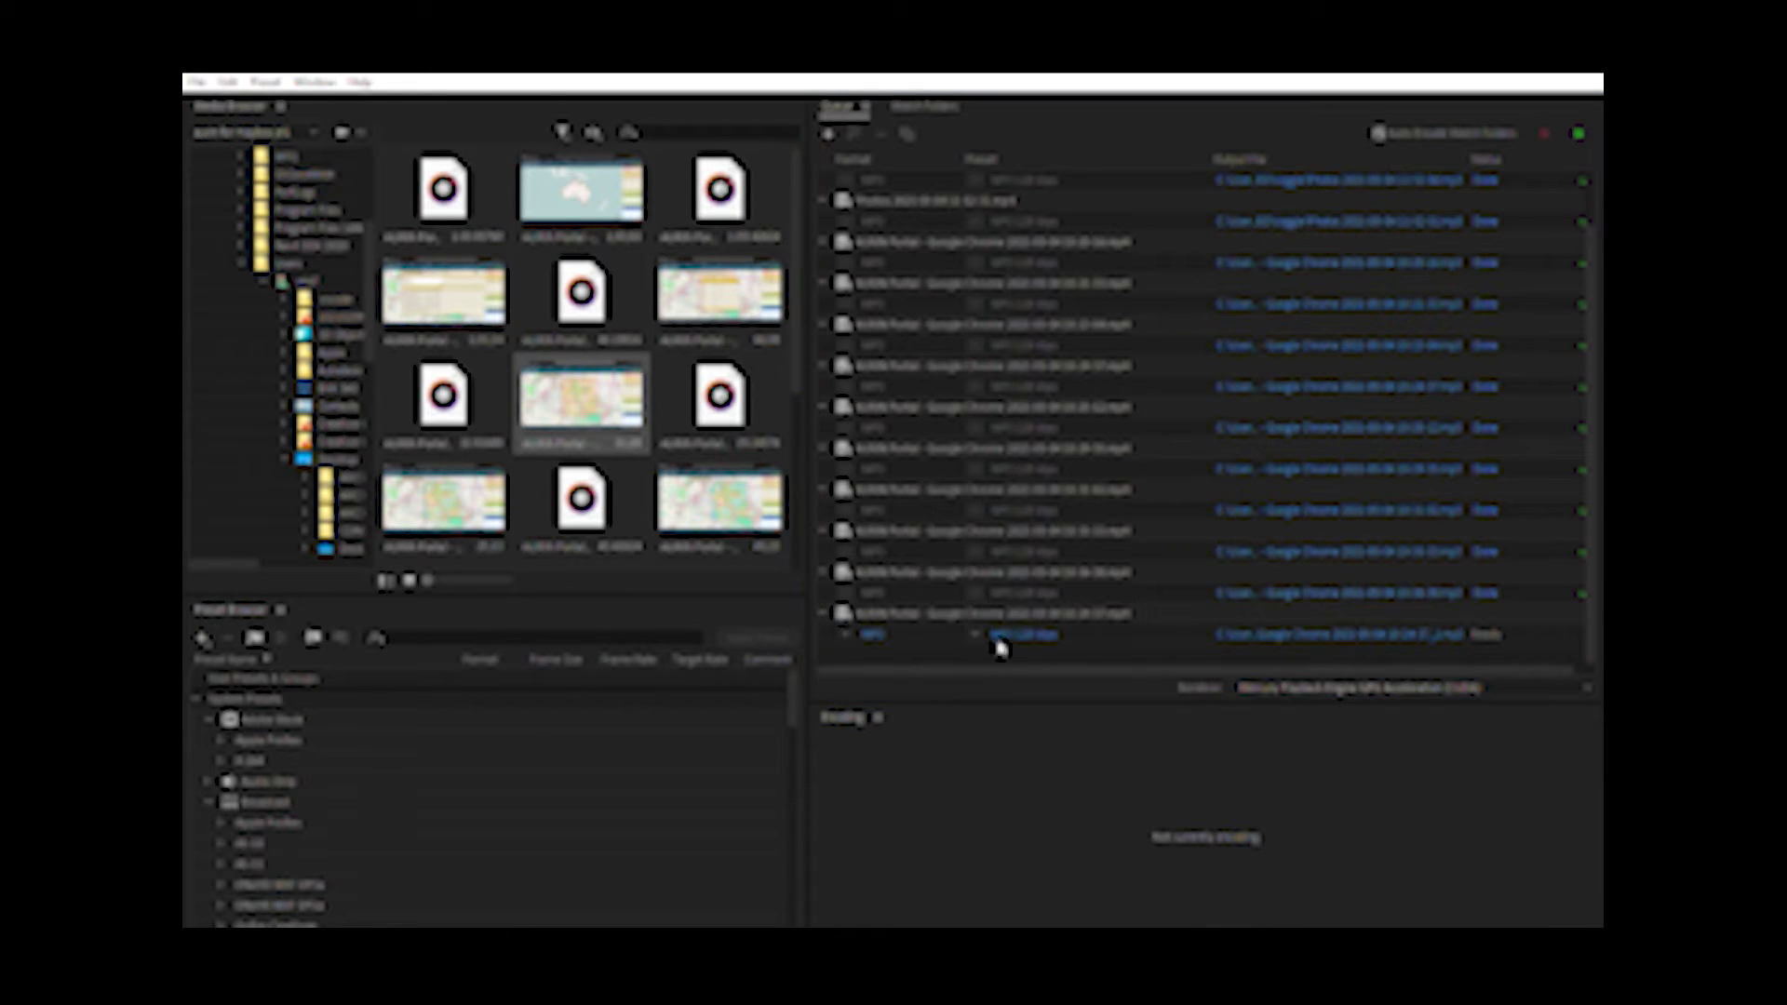
pyautogui.click(1062, 637)
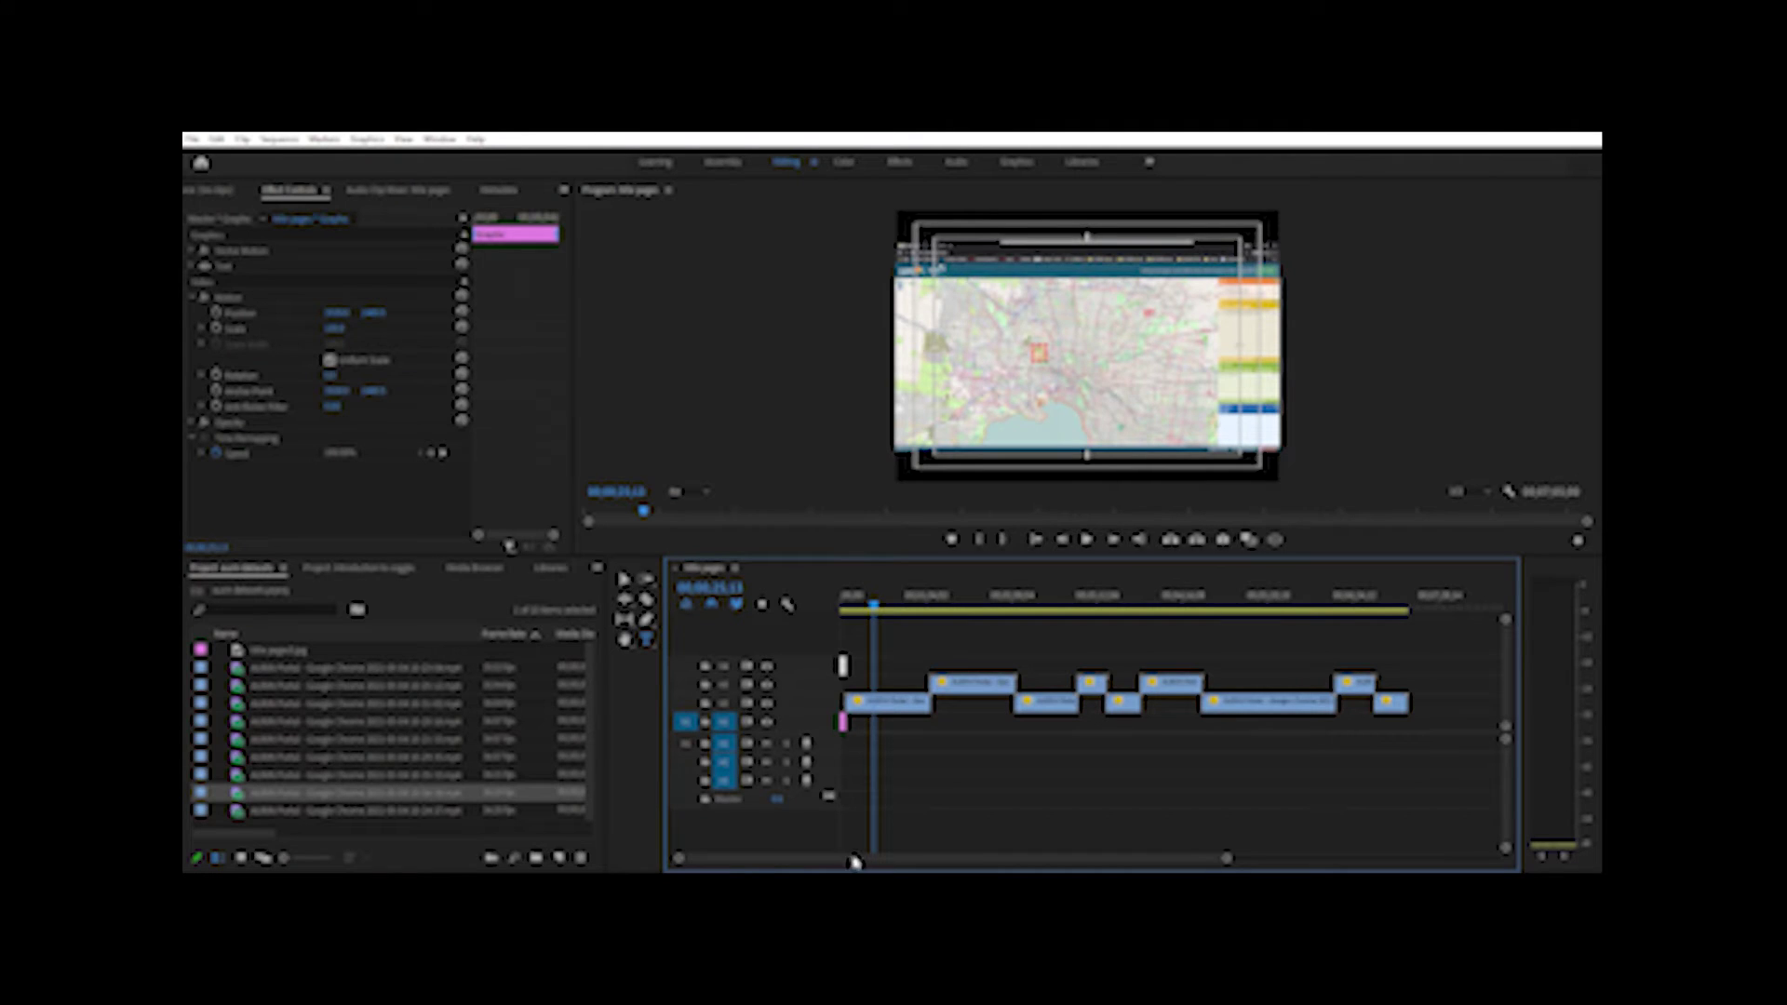
# - Import the converted AURIN Portal MP3 files into the Premiere Pro project
pyautogui.hotkey('ctrl', 'm')
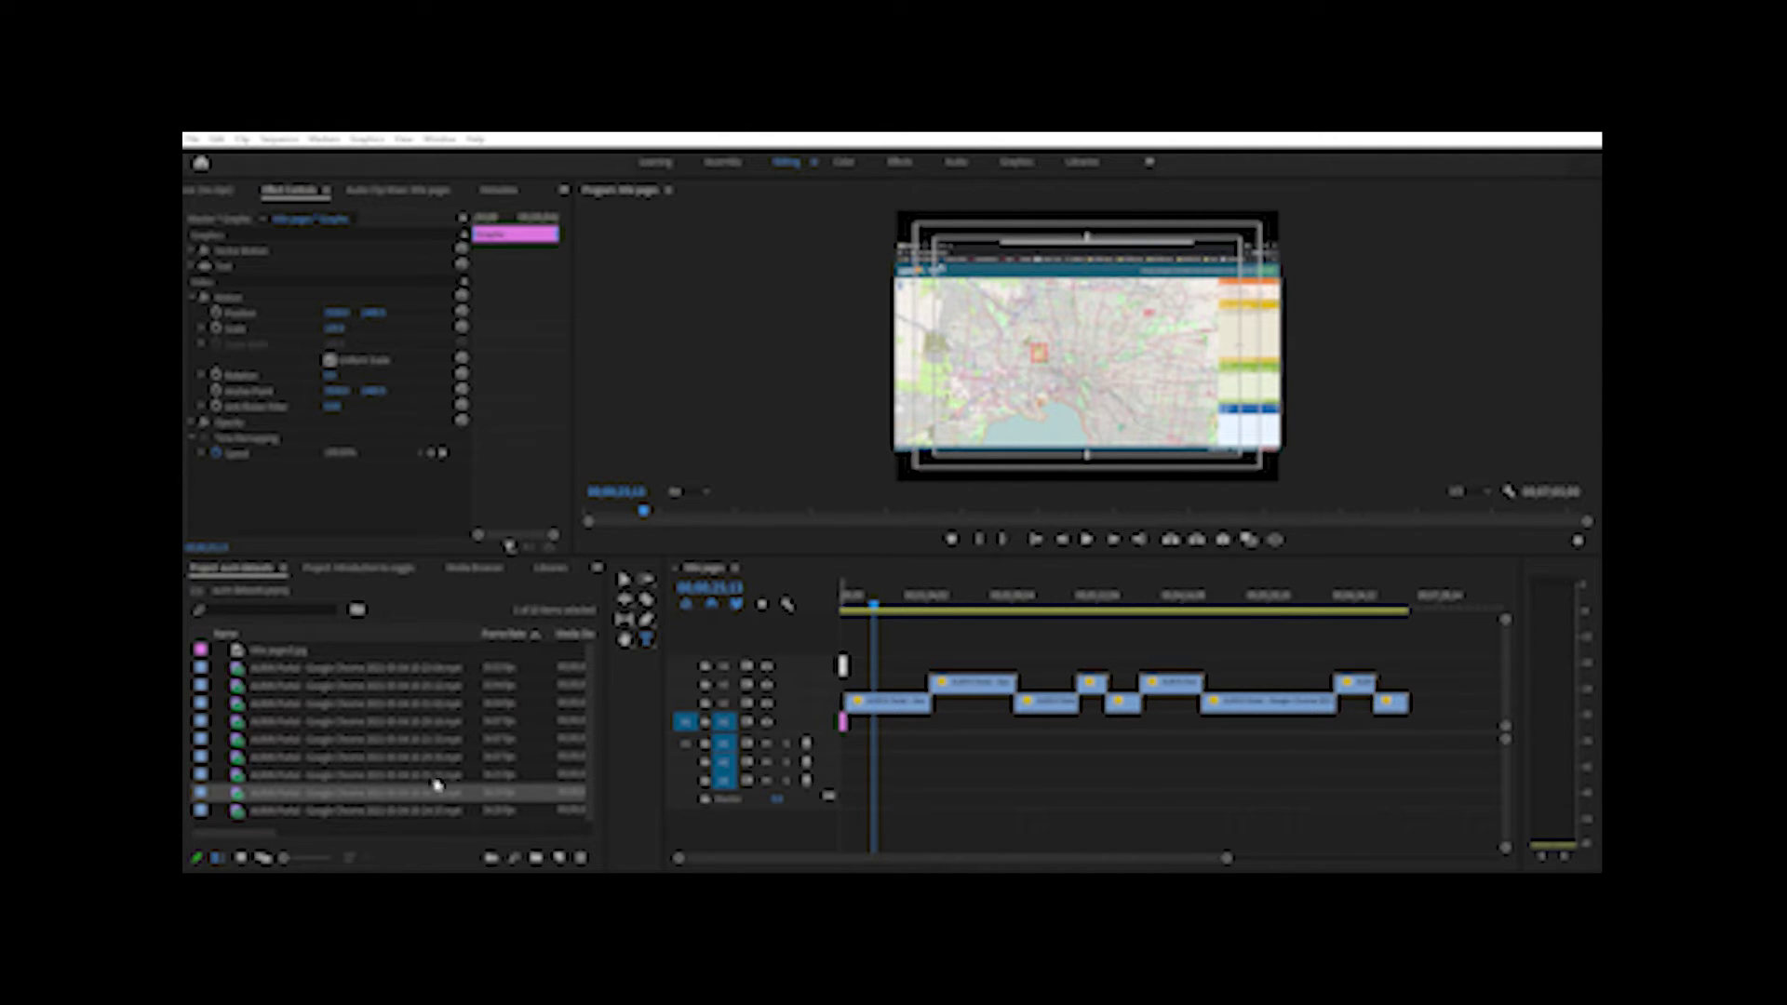
pyautogui.click(482, 650)
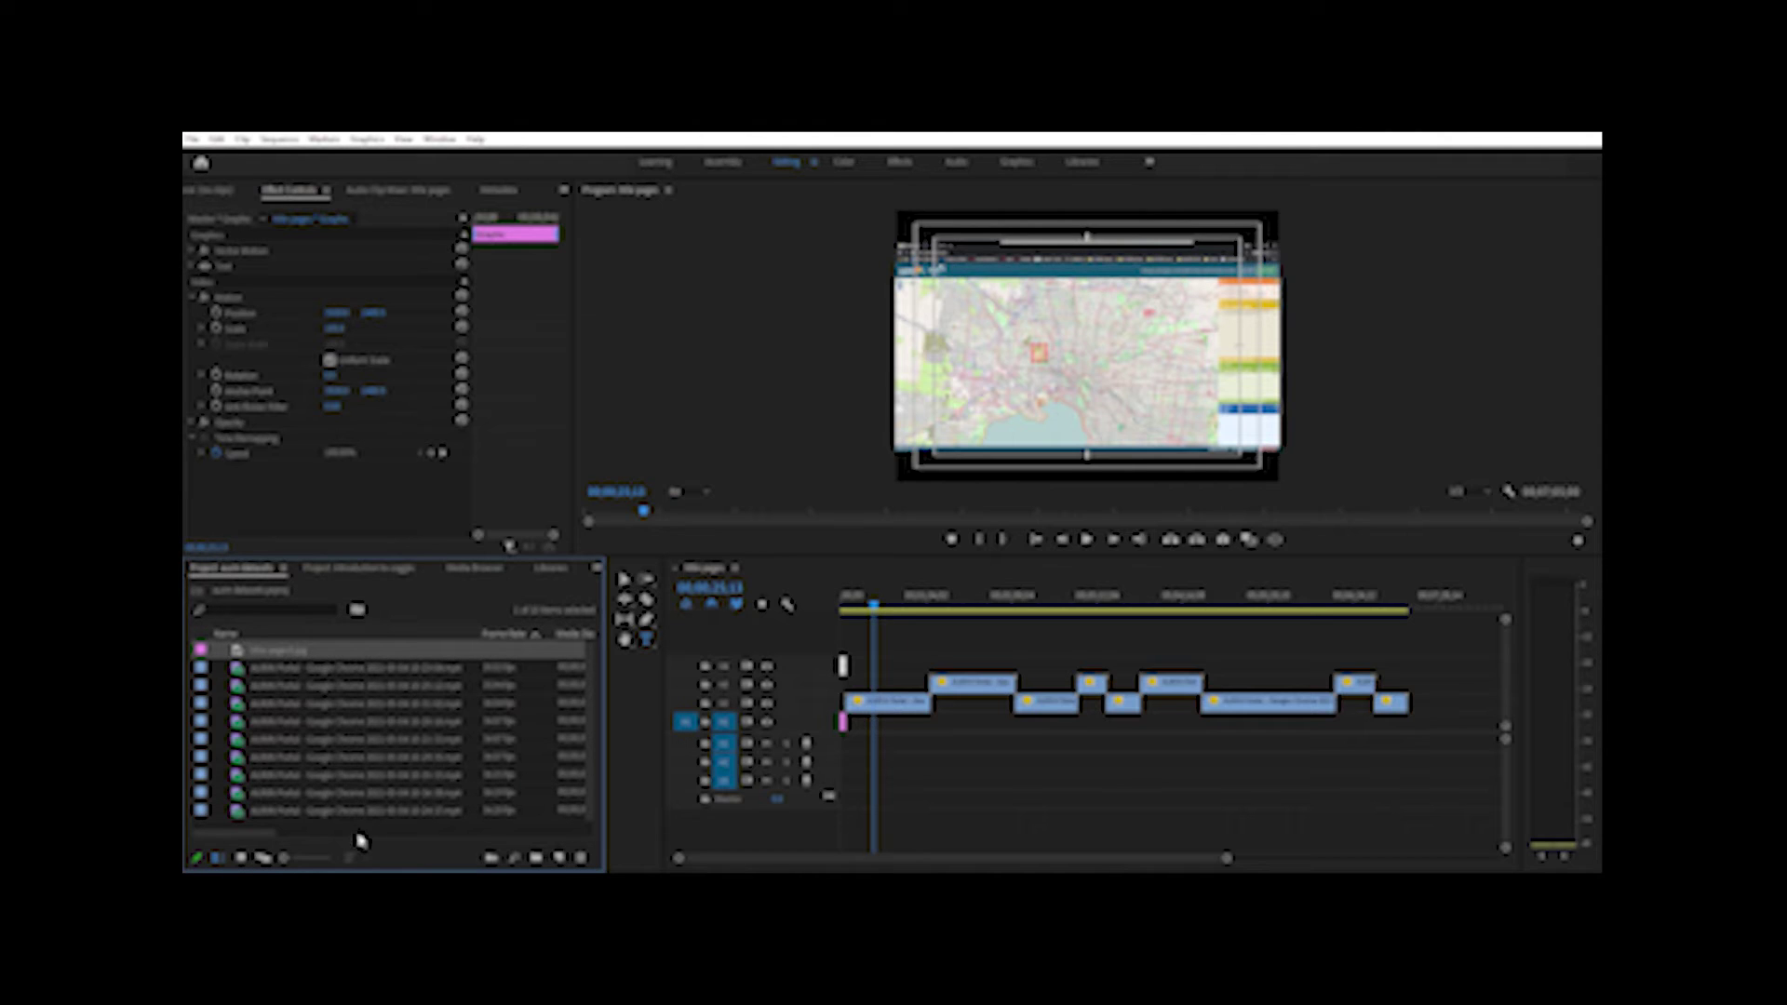
pyautogui.hotkey('ctrl', 'shift', 'a')
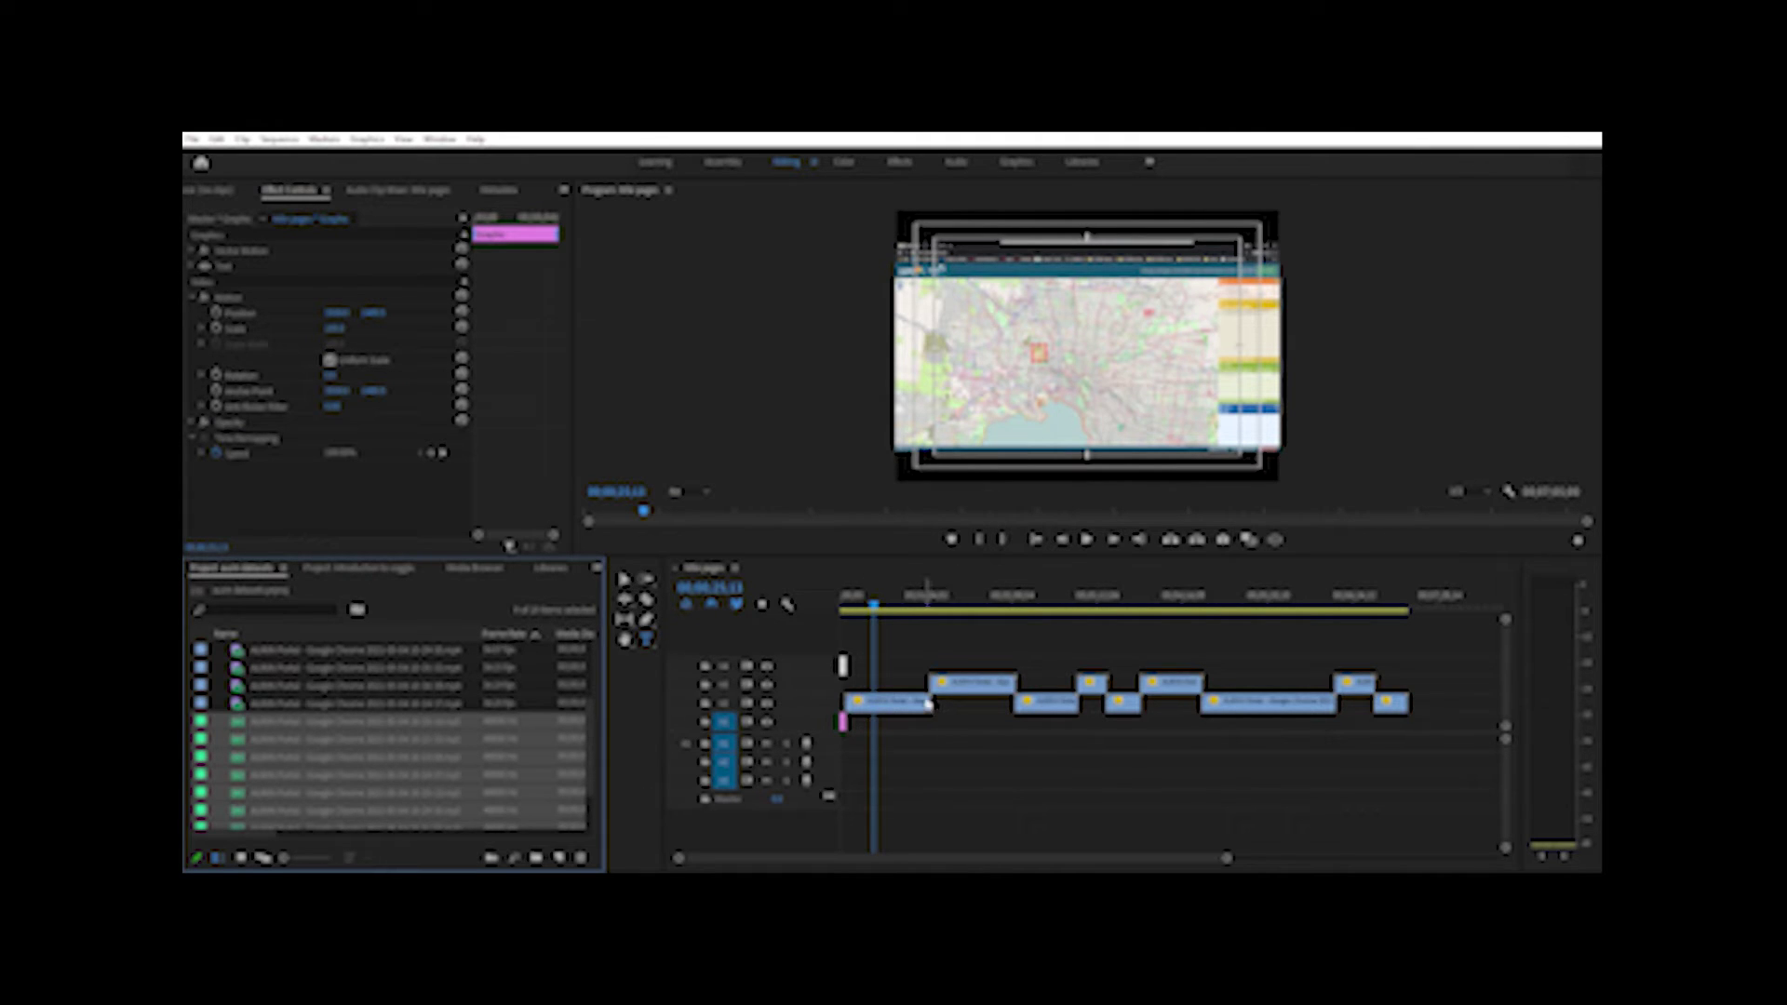
# - Place the imported MP3 files on the audio tracks beneath their matching video clips and play back the sequence
pyautogui.click(1032, 793)
pyautogui.click(415, 718)
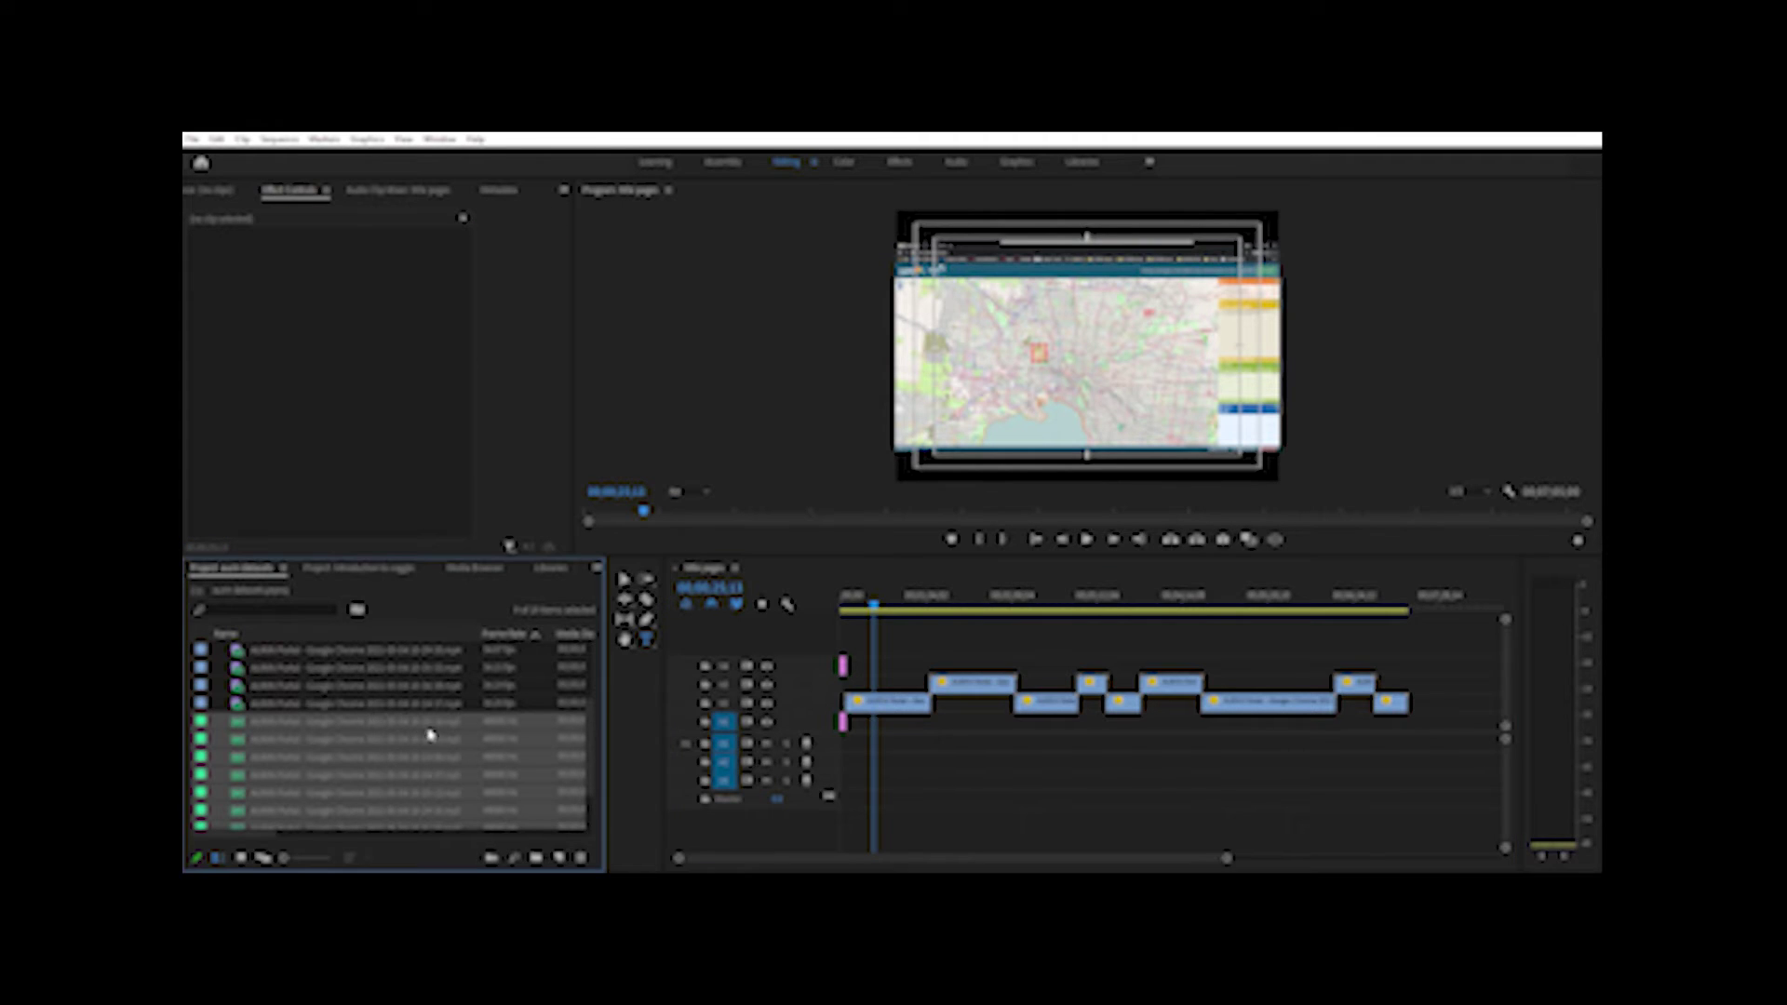
pyautogui.moveTo(369, 714); pyautogui.dragTo(863, 761)
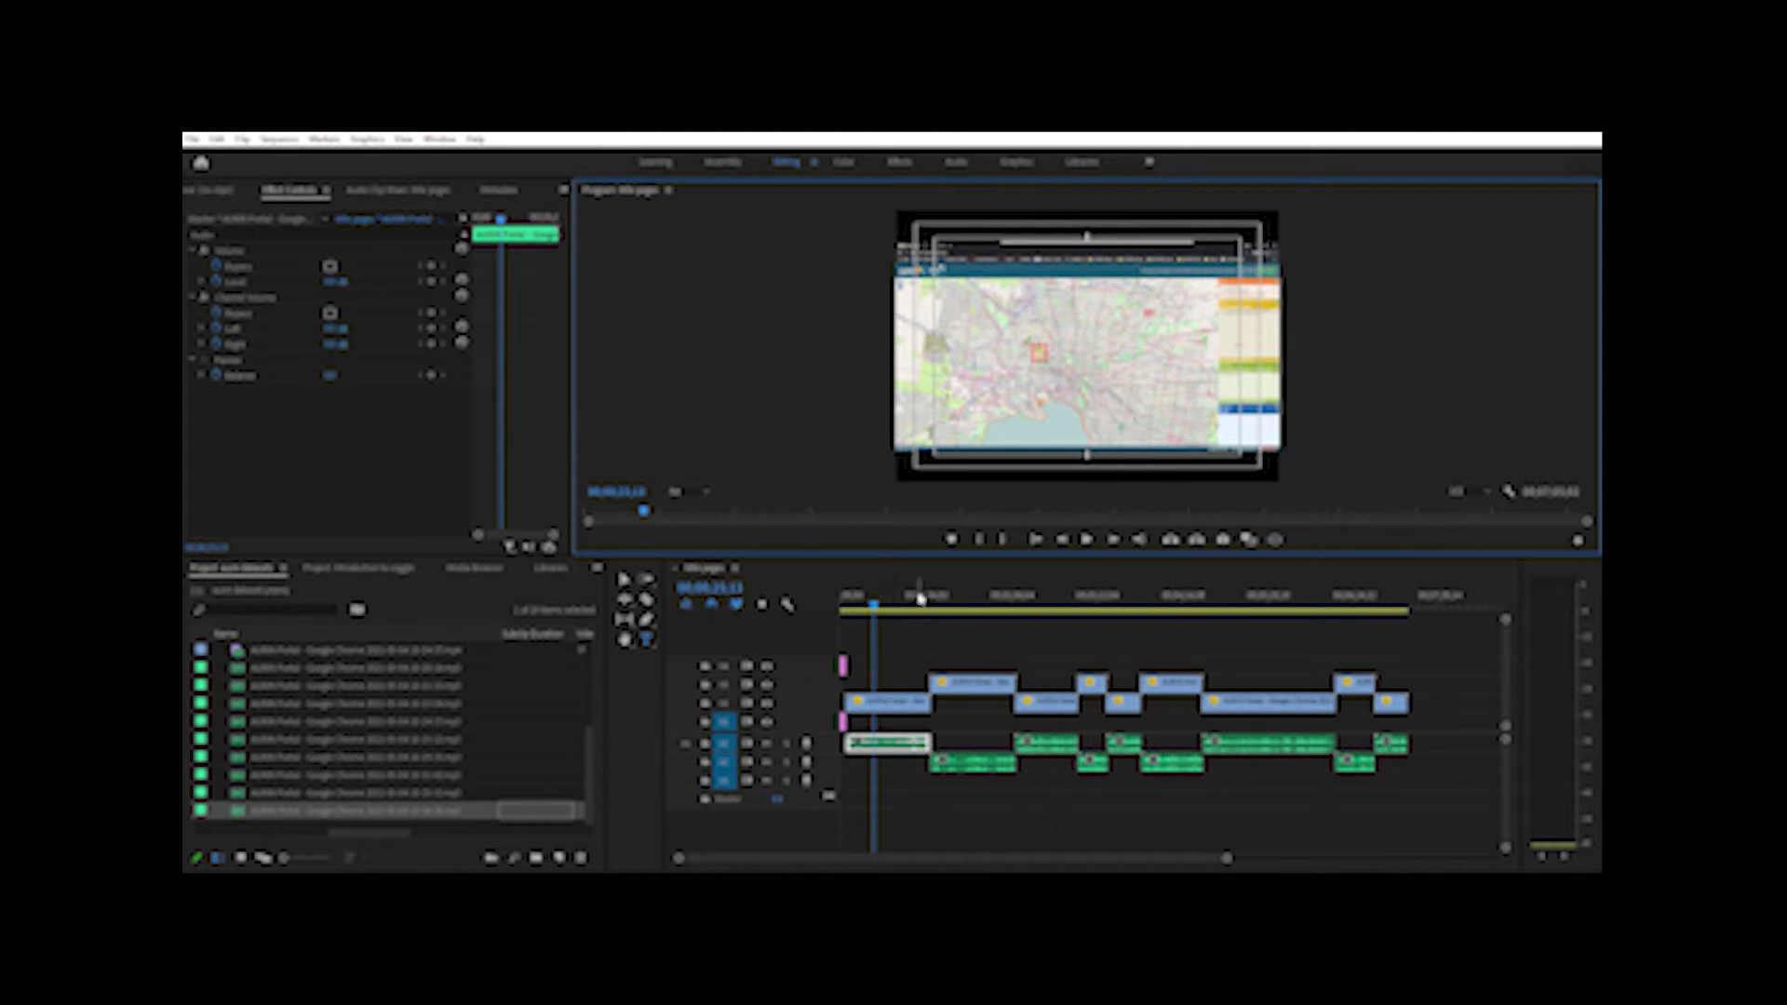
pyautogui.click(1087, 538)
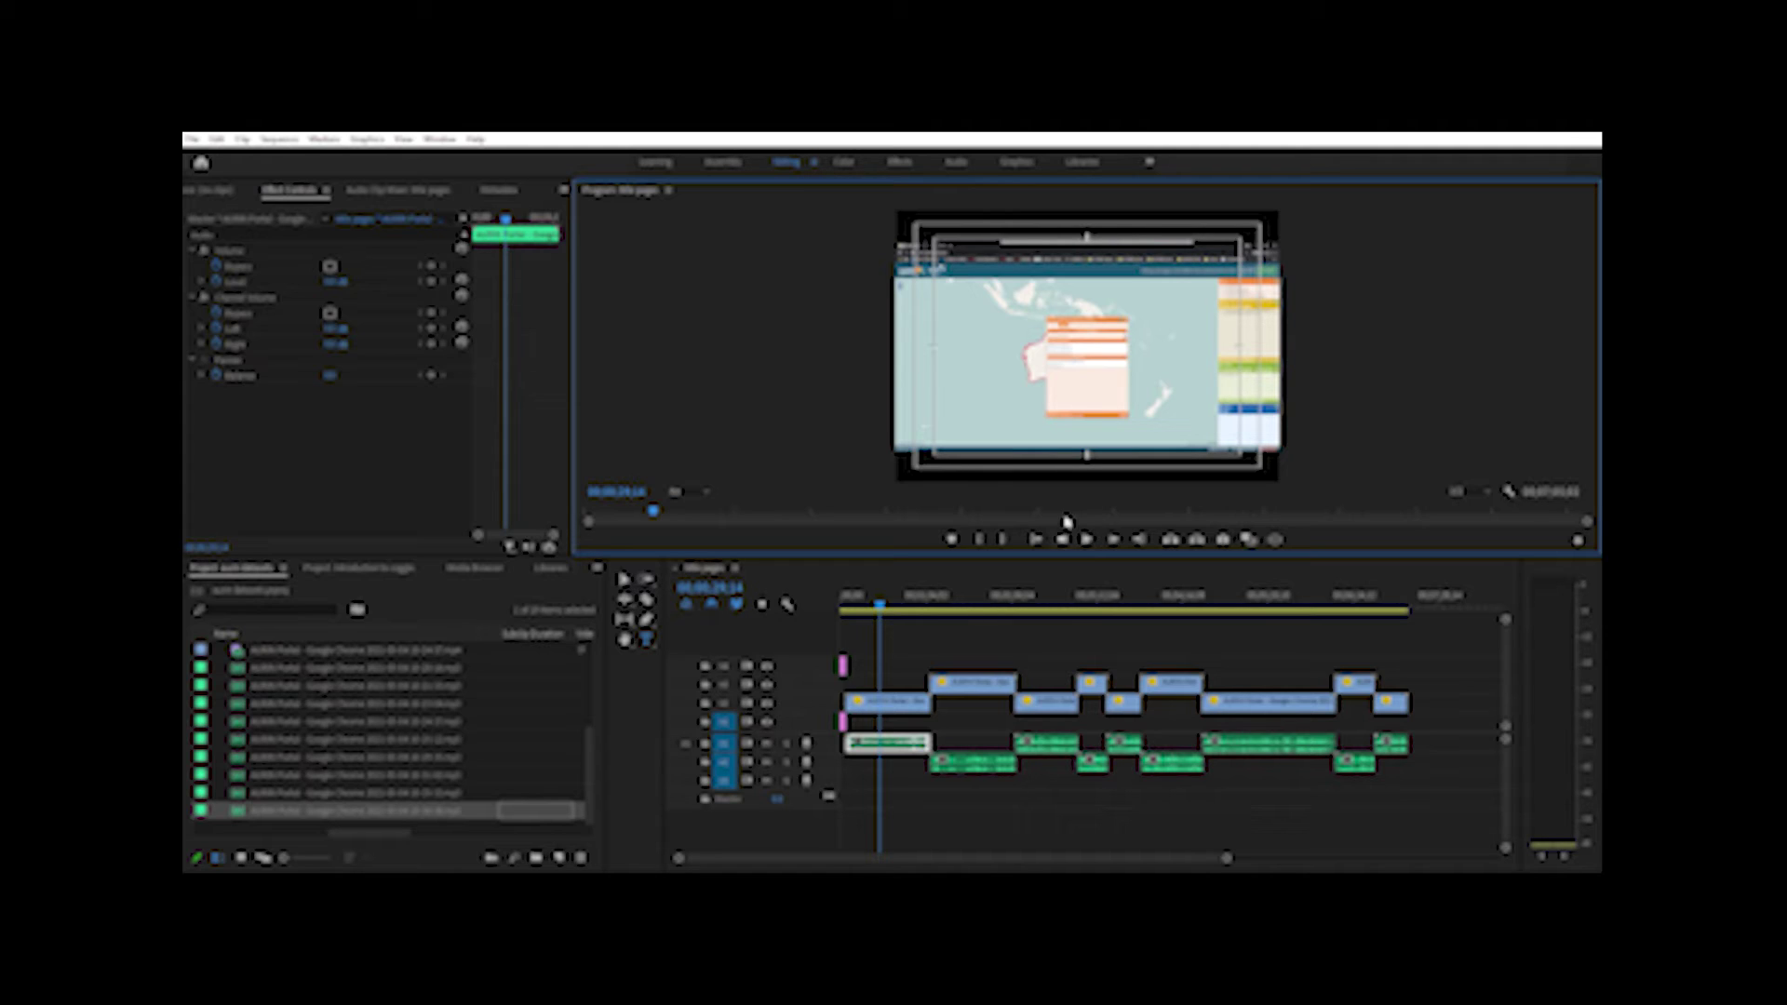
# - Move the staggered clips so that all recordings share one video track and all narration shares one audio track
pyautogui.moveTo(996, 677); pyautogui.dragTo(1169, 702)
pyautogui.moveTo(1366, 676); pyautogui.dragTo(1364, 736)
pyautogui.moveTo(1191, 762); pyautogui.dragTo(1196, 742)
pyautogui.moveTo(1084, 747); pyautogui.dragTo(1085, 744)
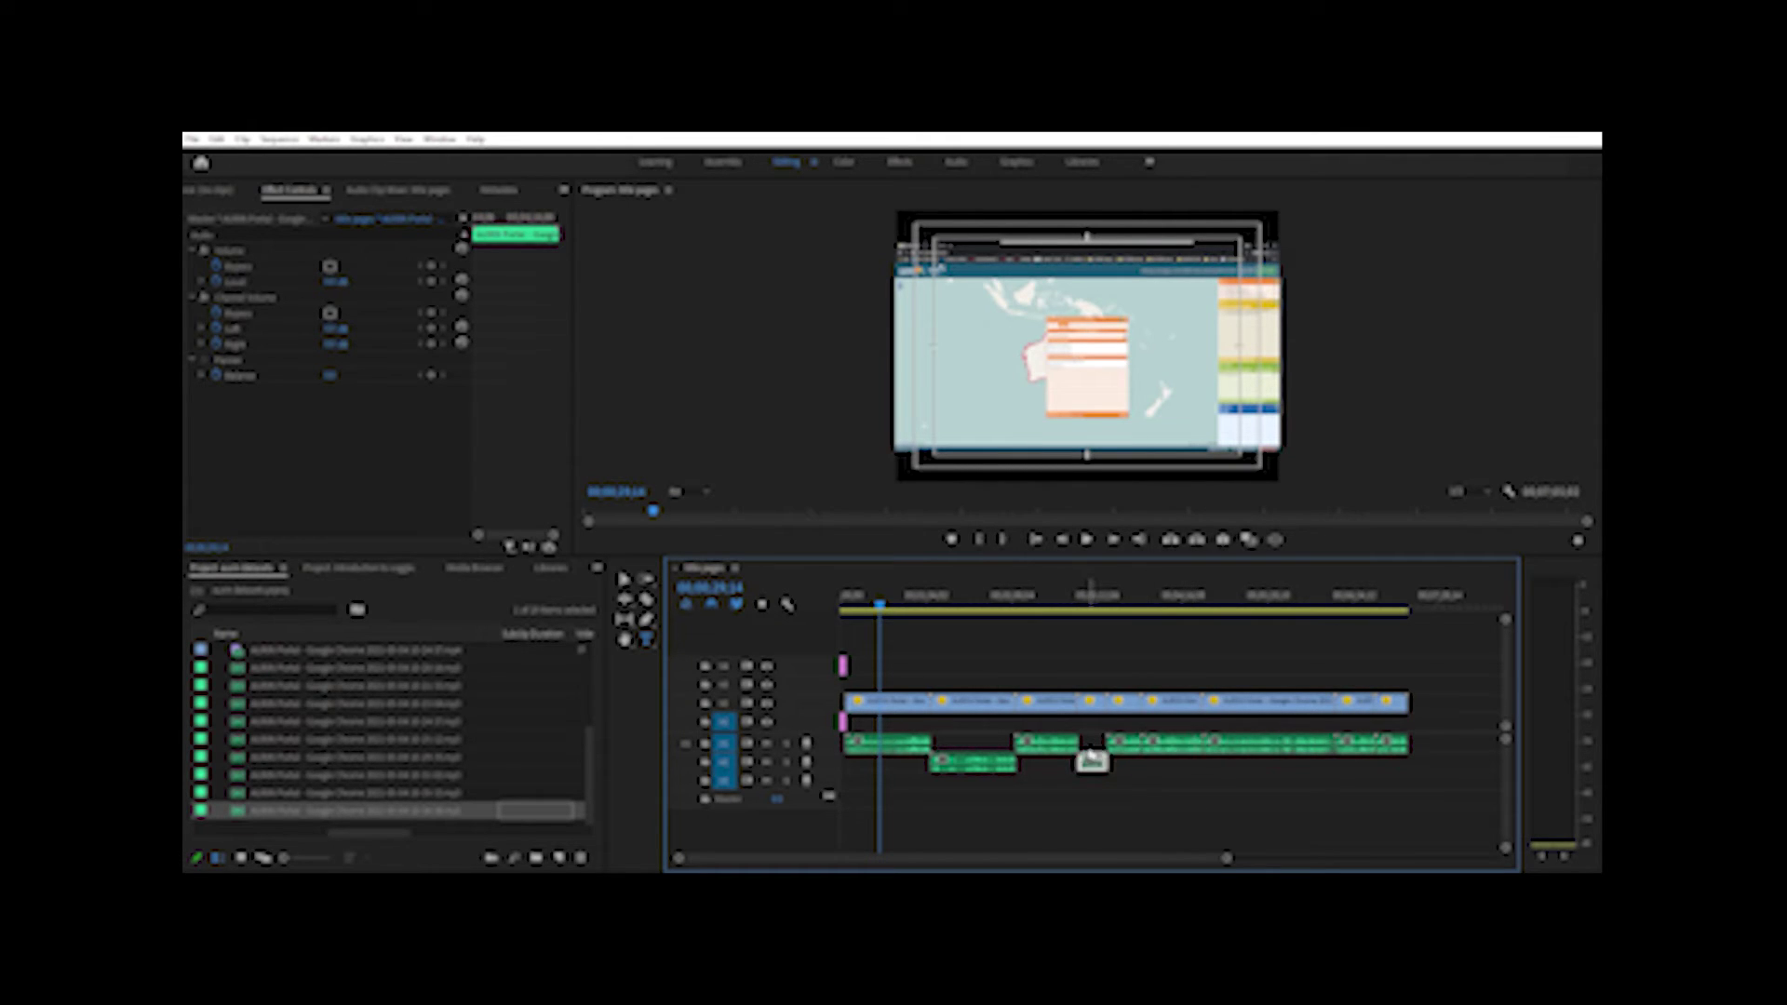
pyautogui.click(982, 761)
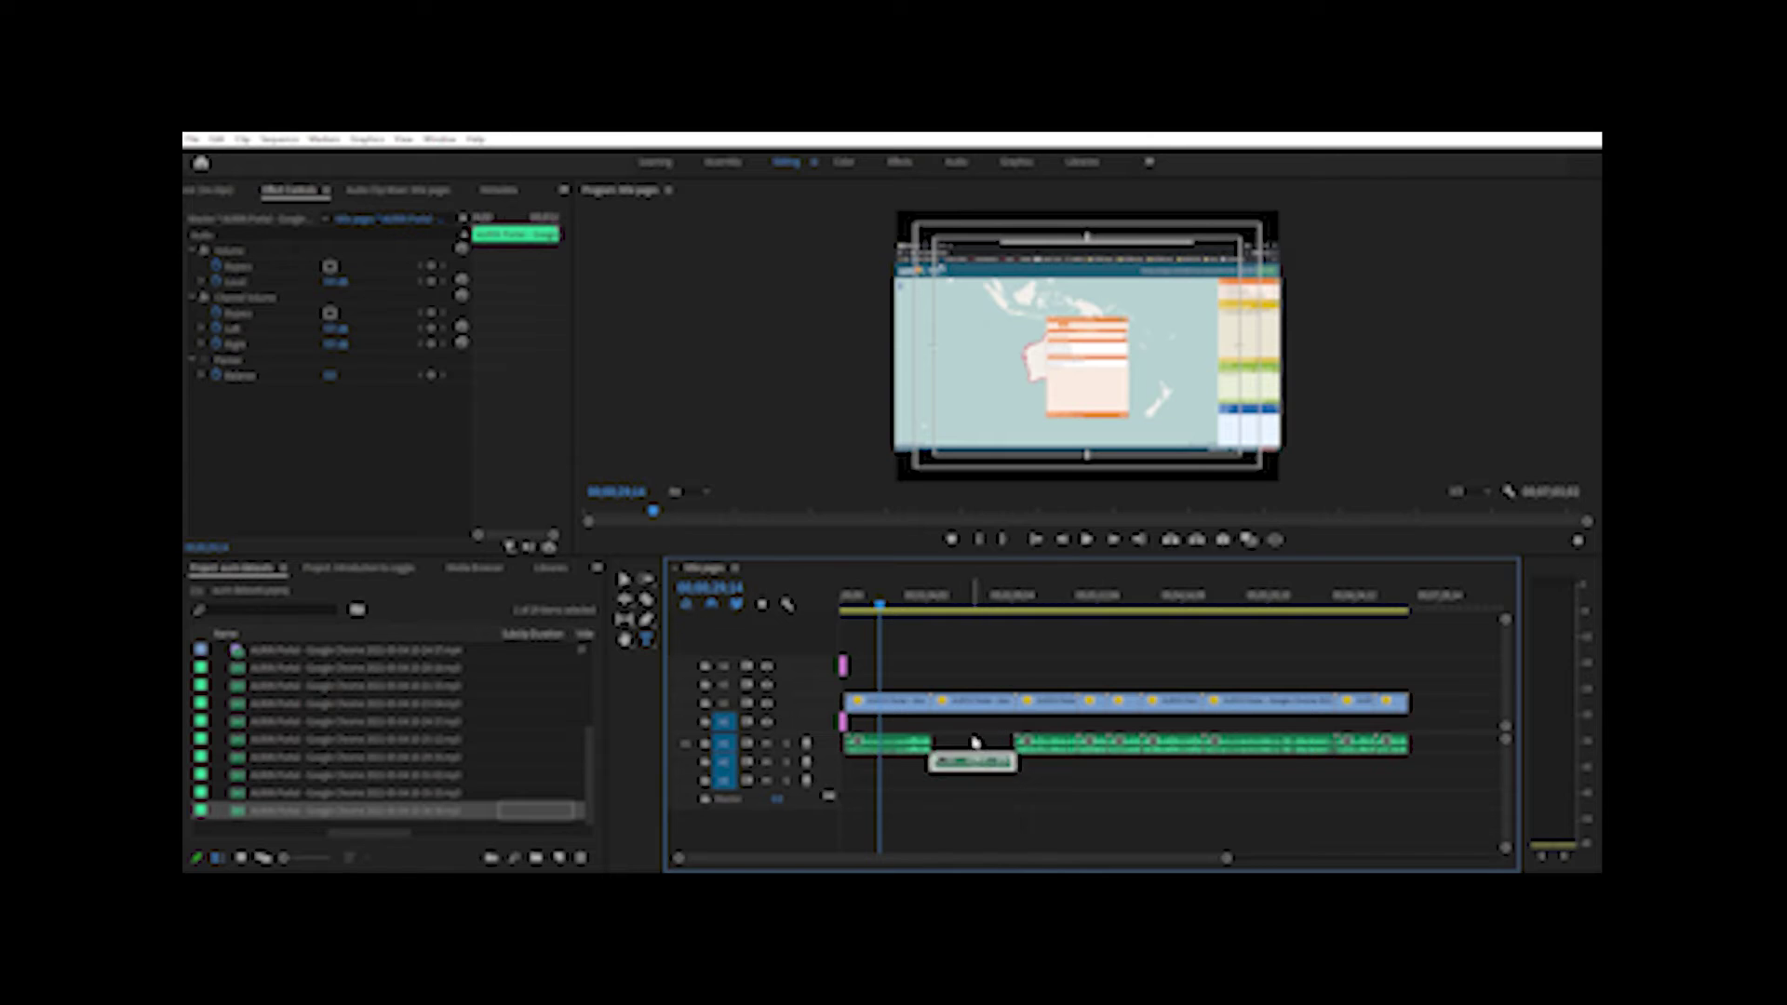
pyautogui.moveTo(977, 736); pyautogui.dragTo(977, 742)
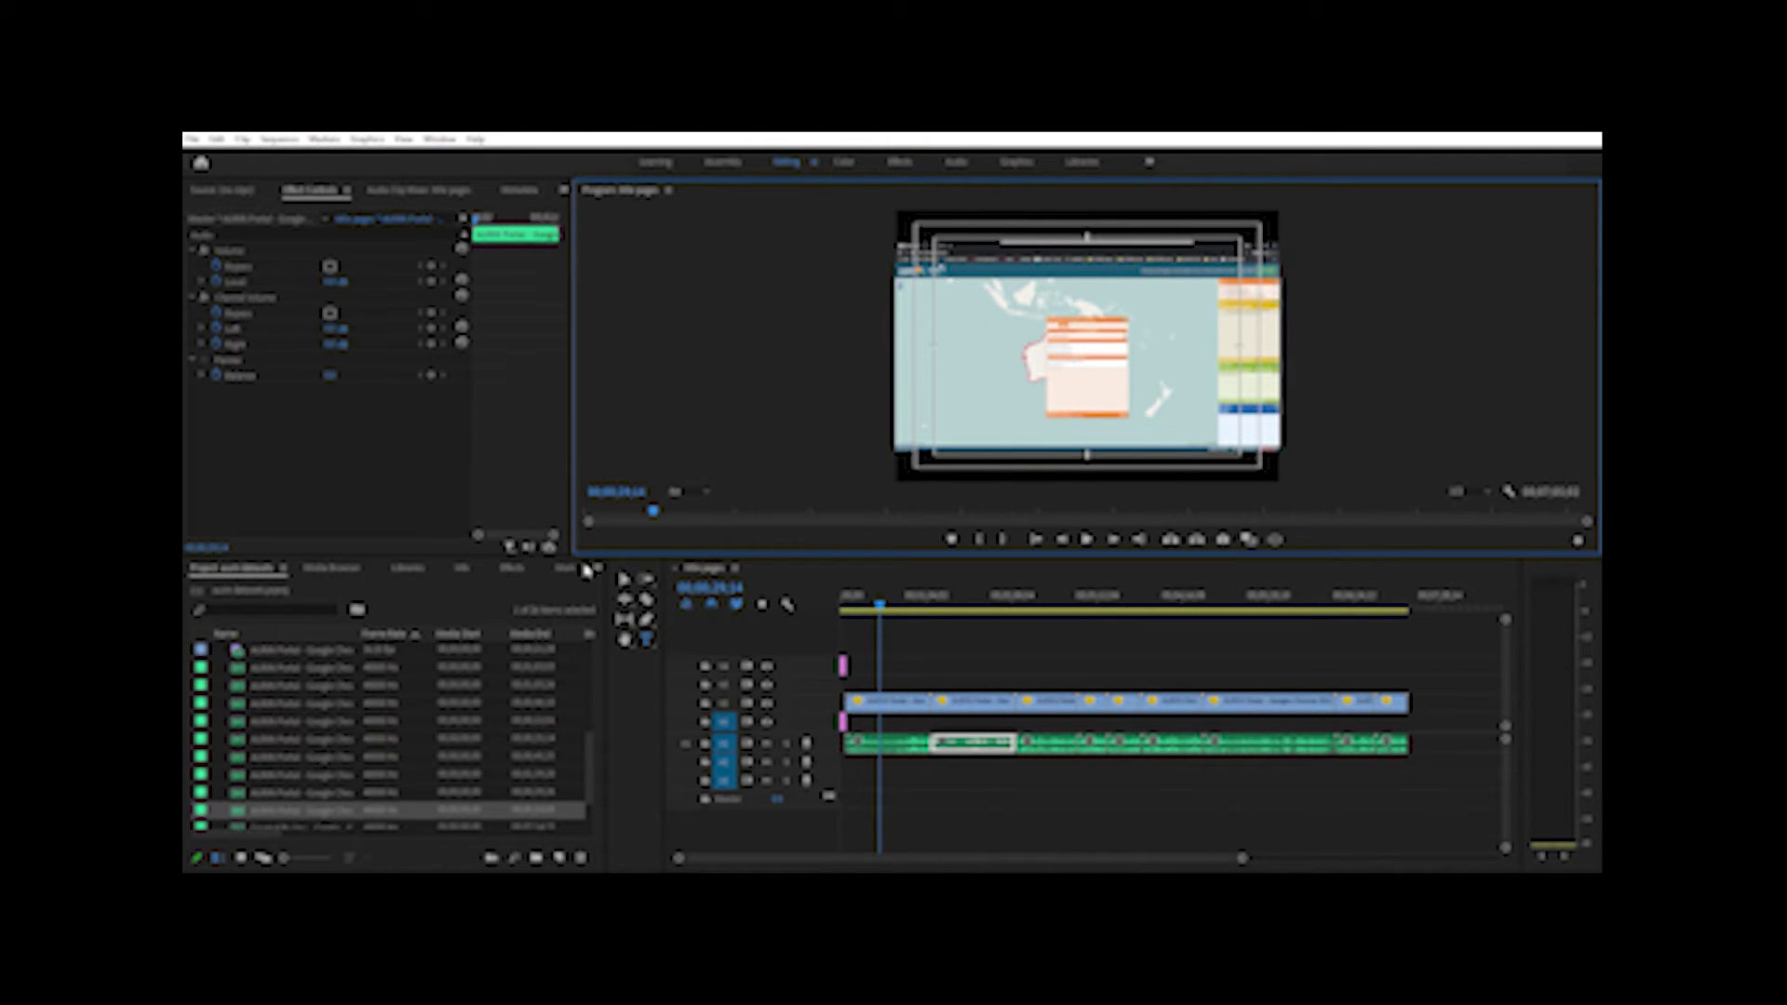
# - Look through the Dissolve group of video transitions in the effects library
pyautogui.click(512, 566)
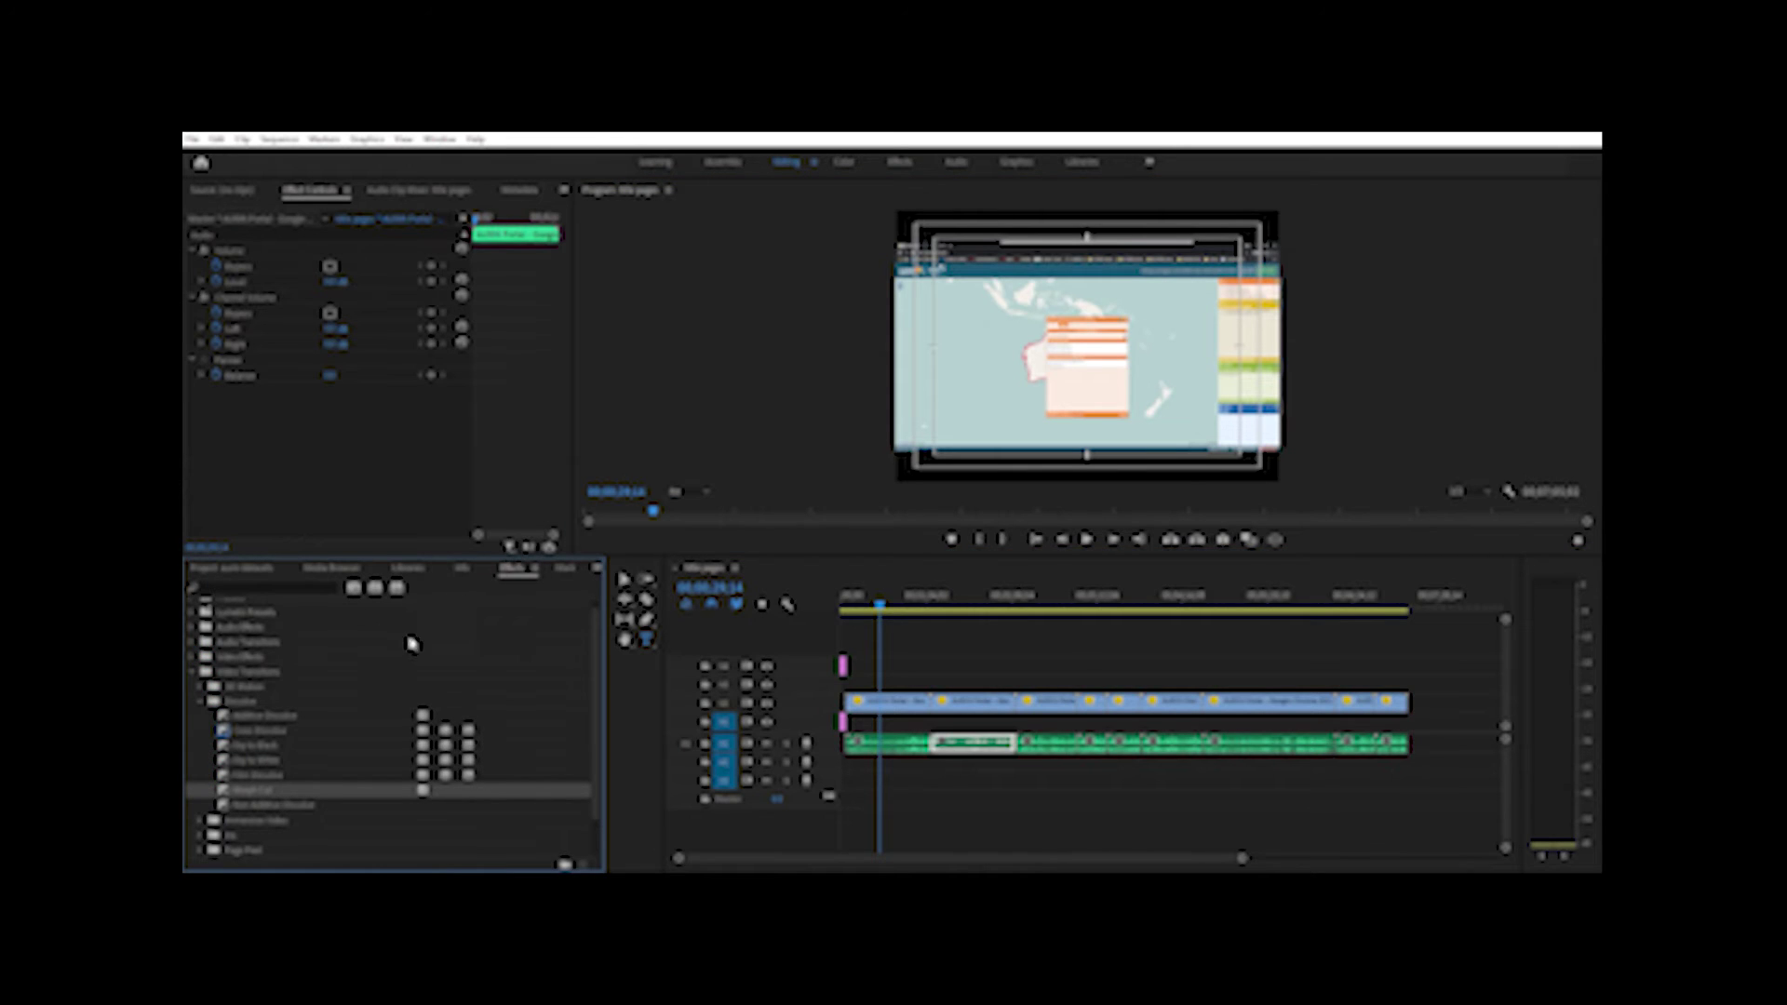
pyautogui.scroll(1, 241, 644)
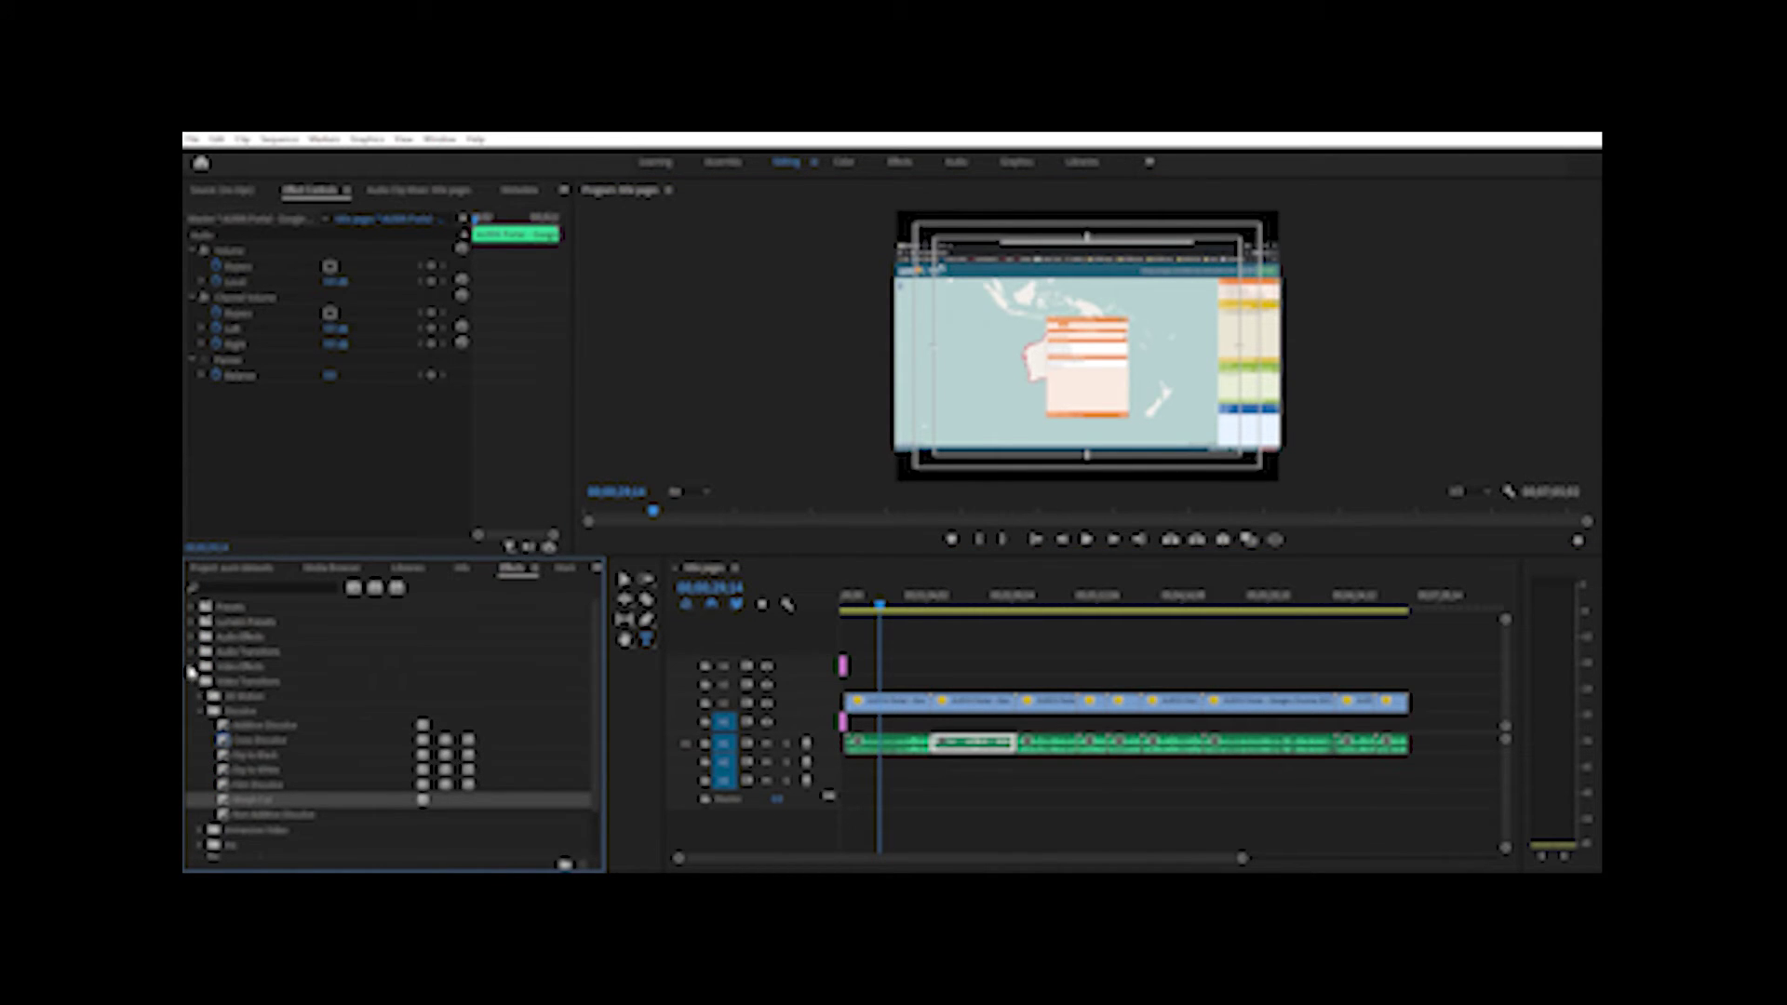
pyautogui.click(191, 673)
pyautogui.click(194, 677)
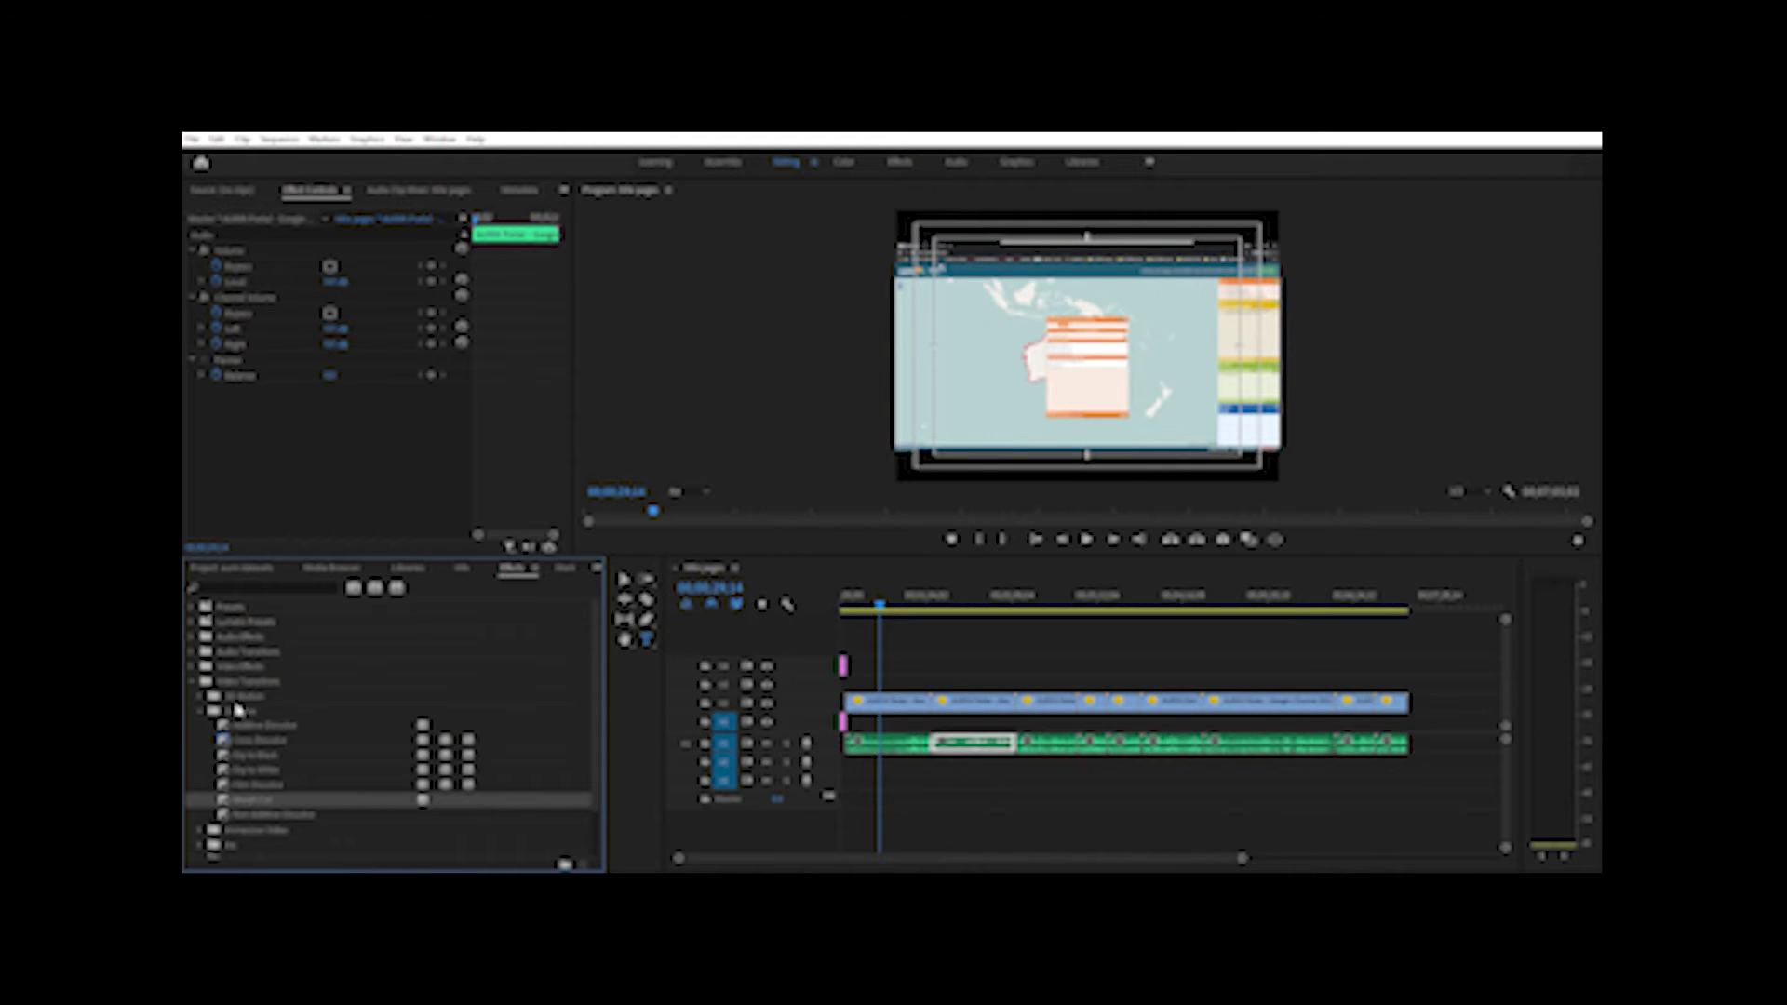
pyautogui.click(280, 783)
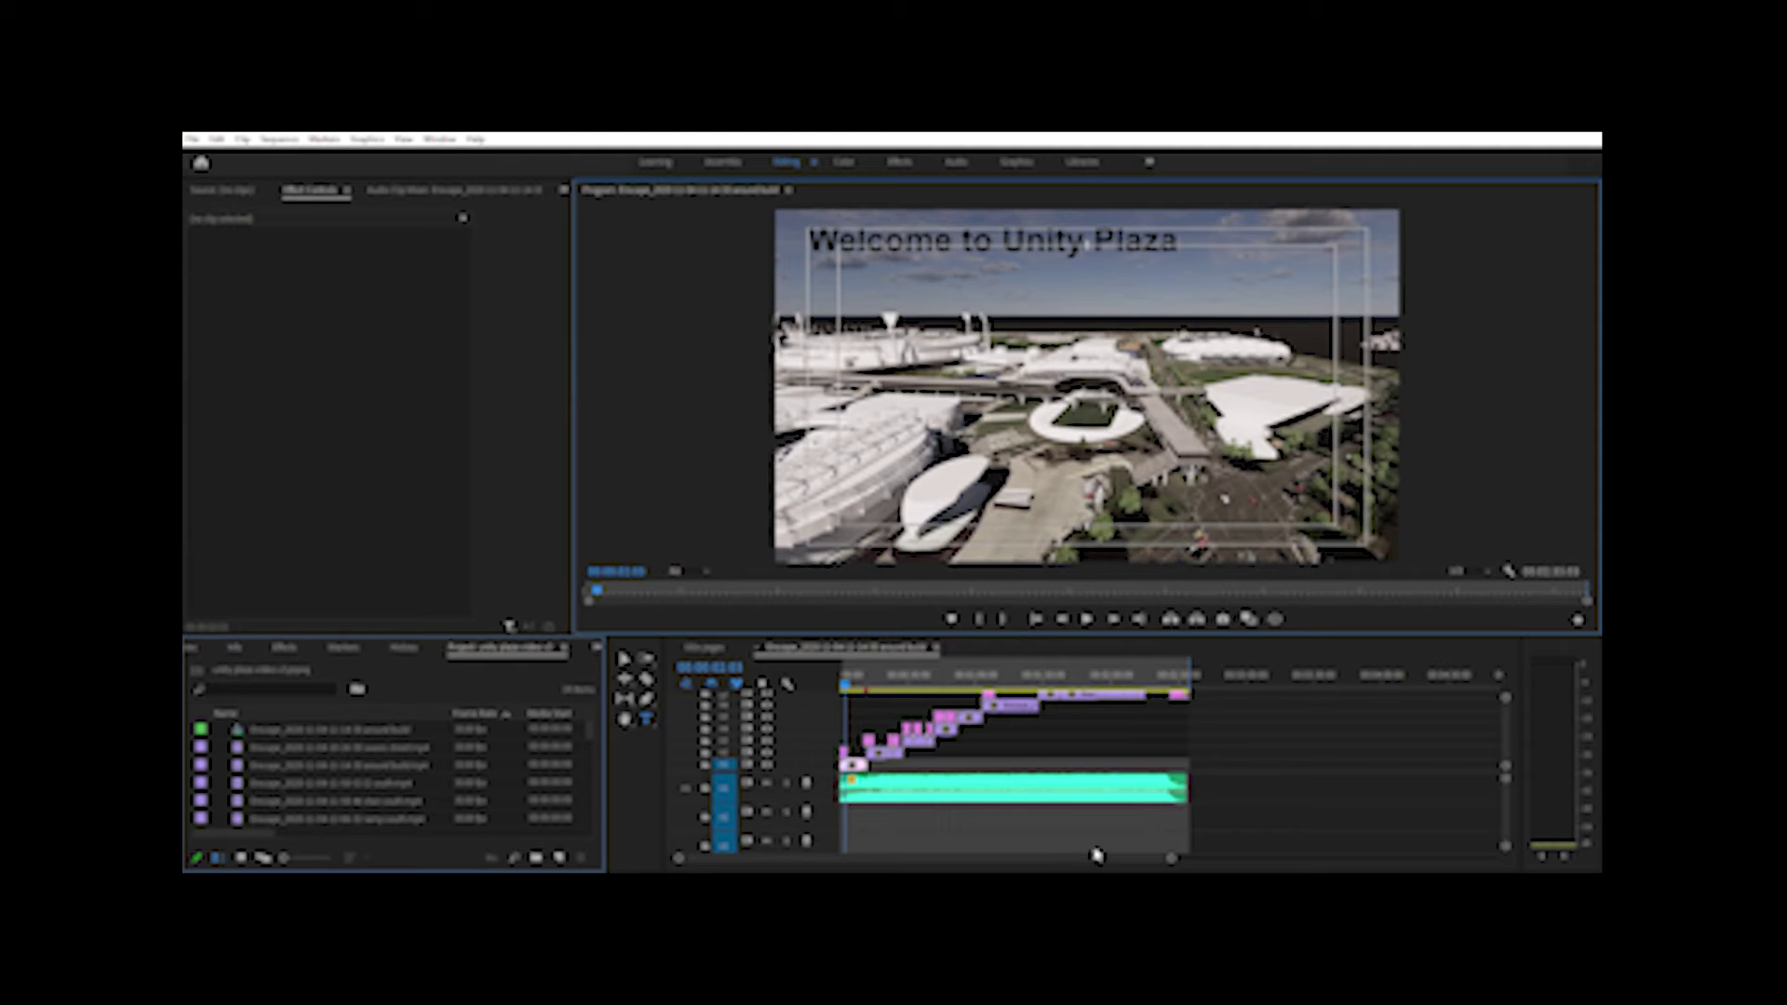
# - Play the opening of the Unity Plaza sequence to examine its titles and cuts, and revisit the Dissolve transitions
pyautogui.moveTo(1172, 856); pyautogui.dragTo(993, 853)
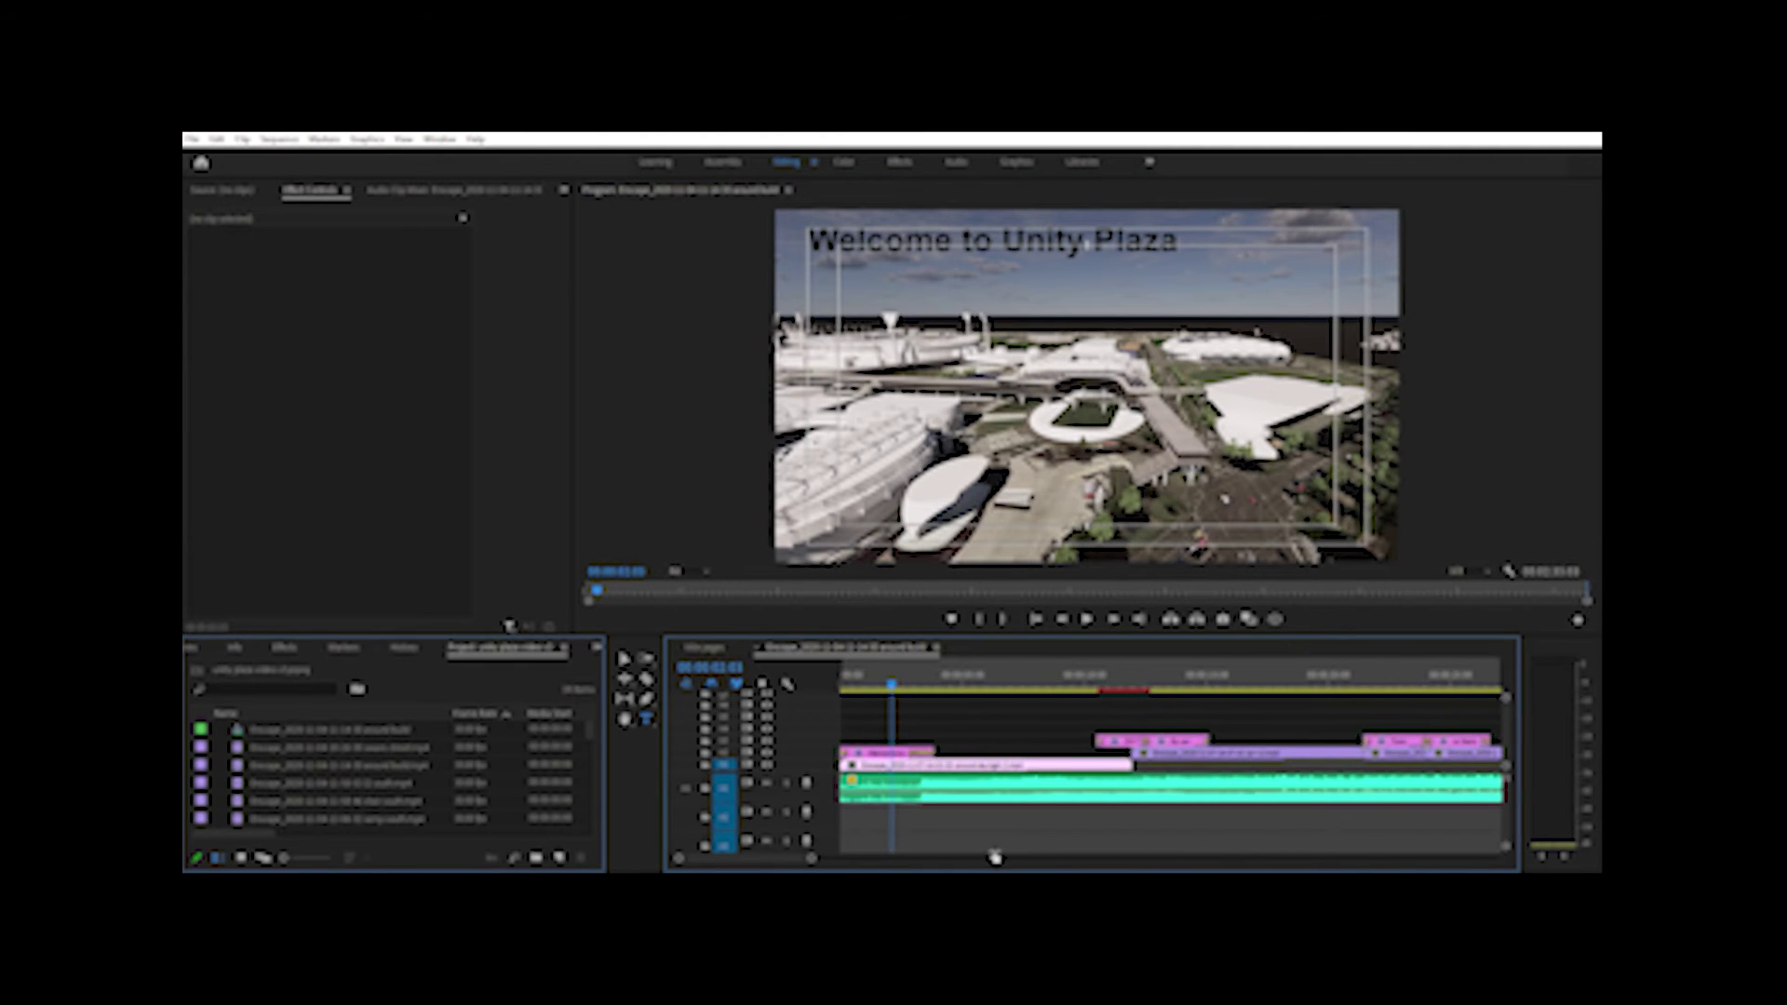
pyautogui.click(1088, 614)
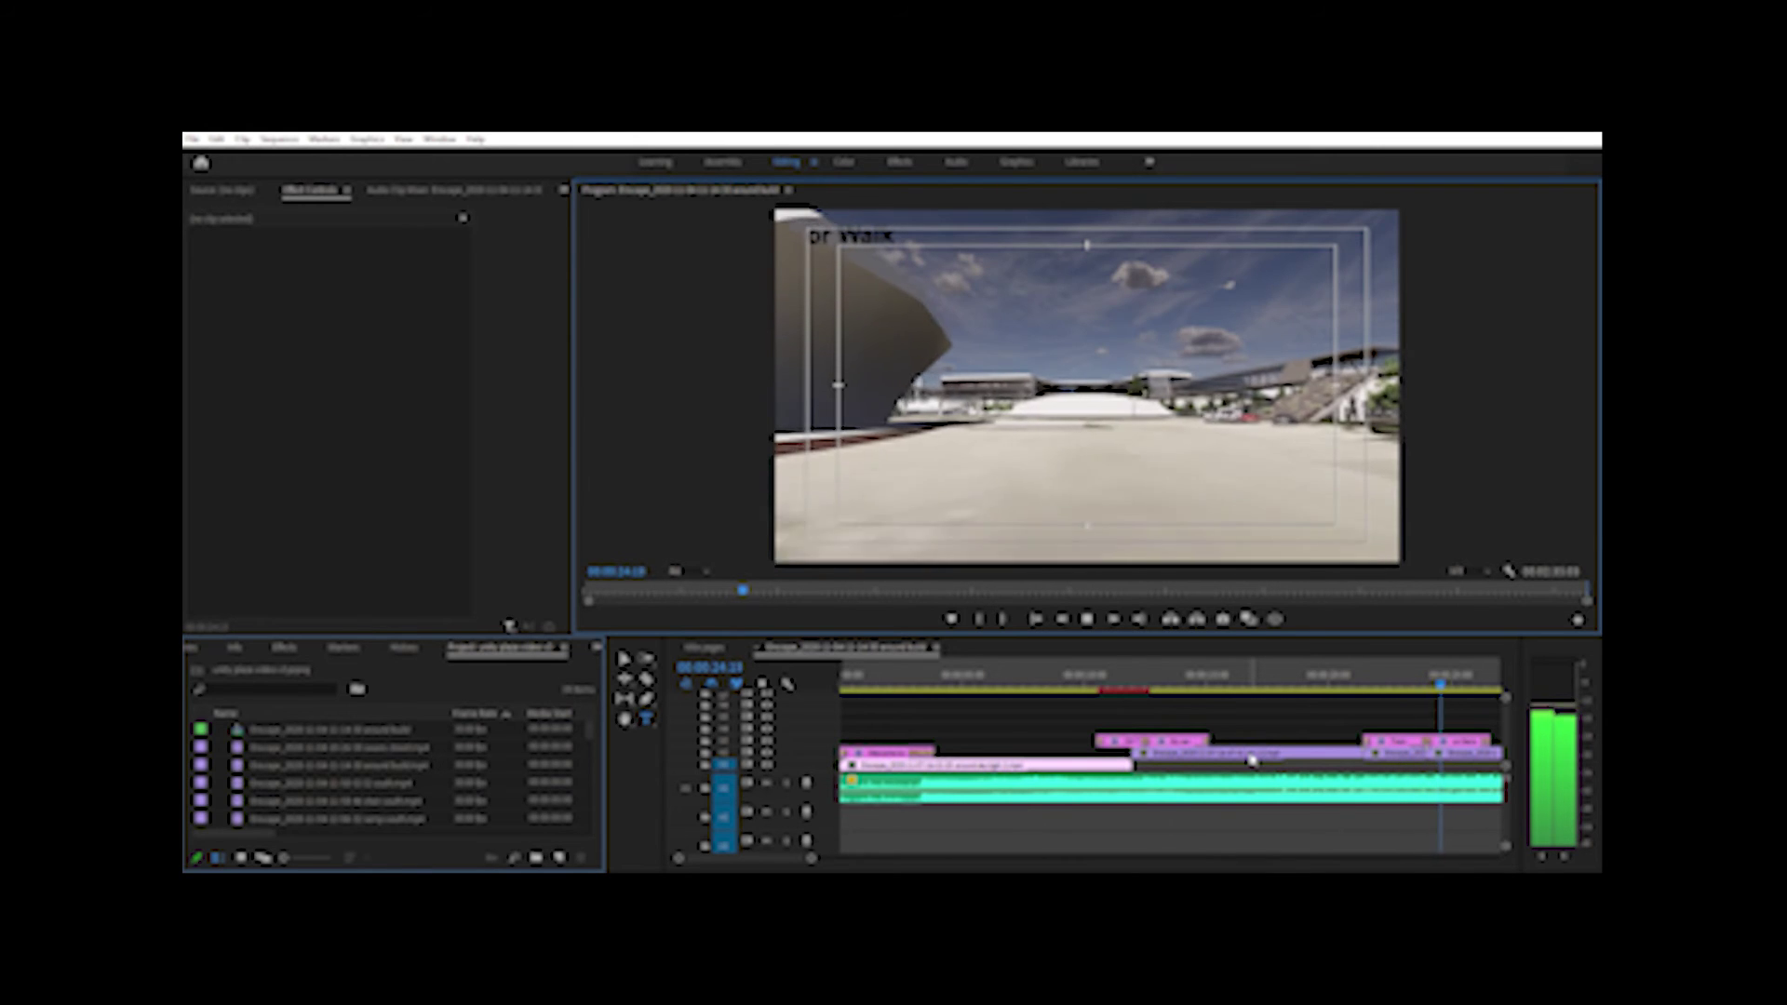
pyautogui.click(1085, 617)
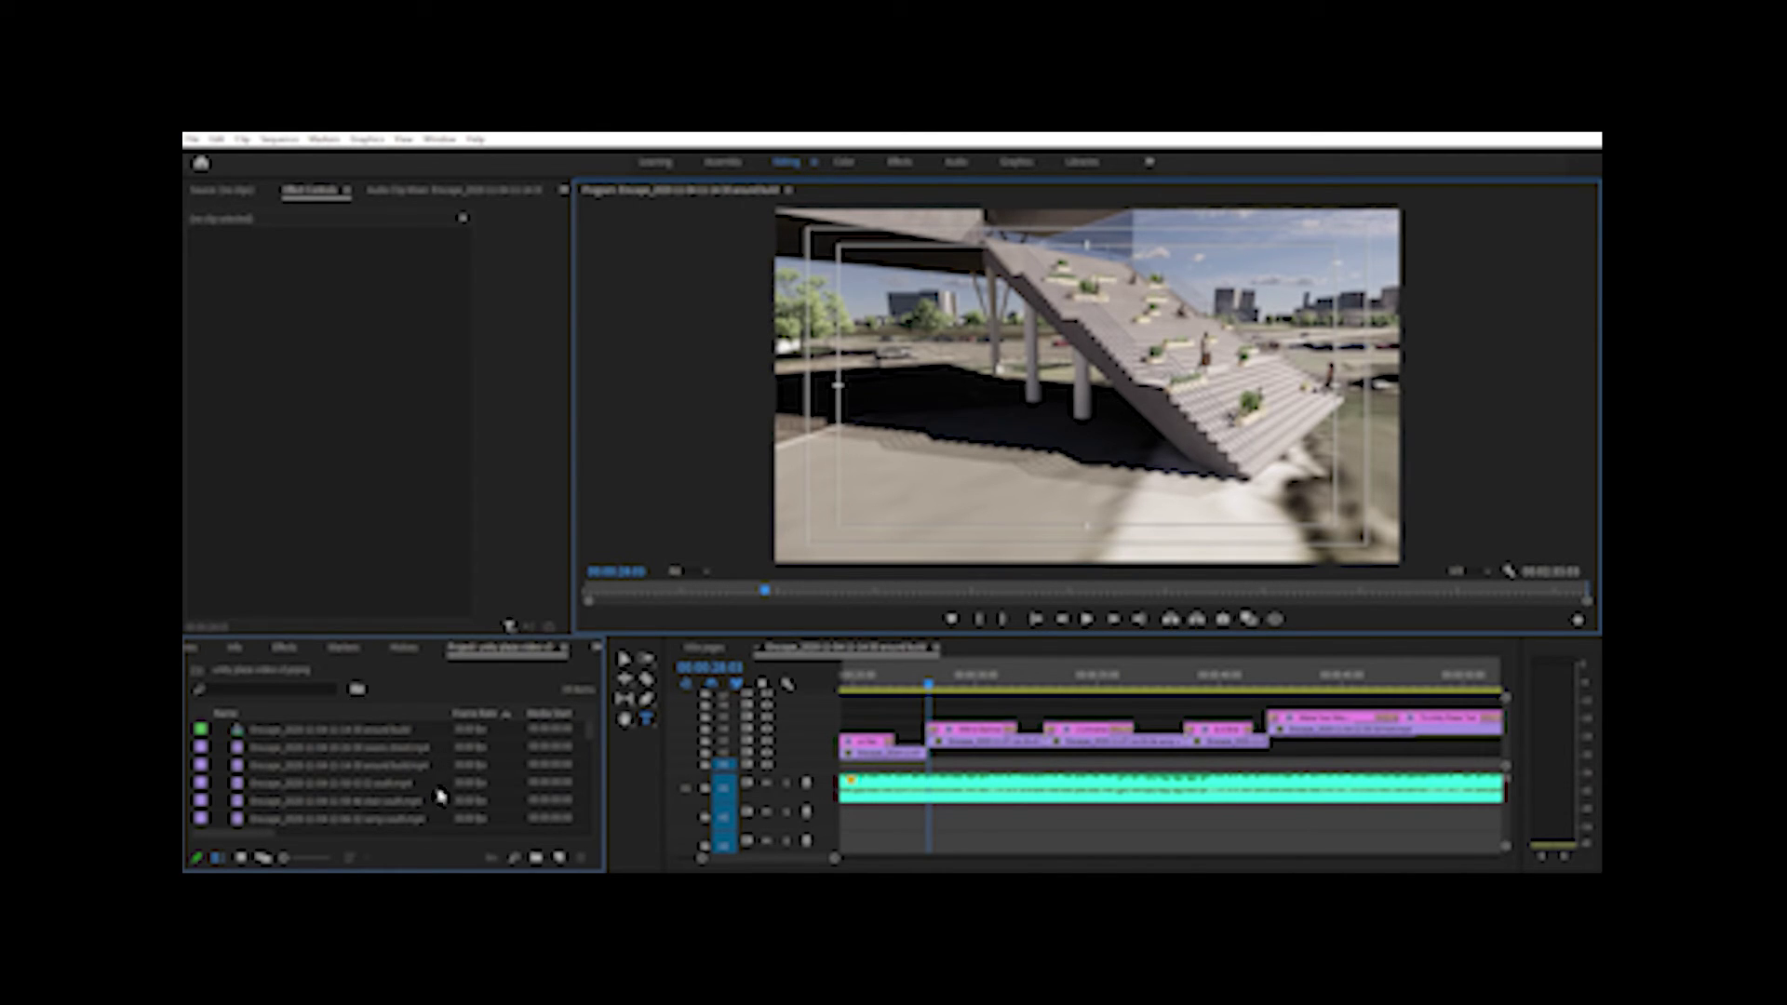
pyautogui.click(279, 644)
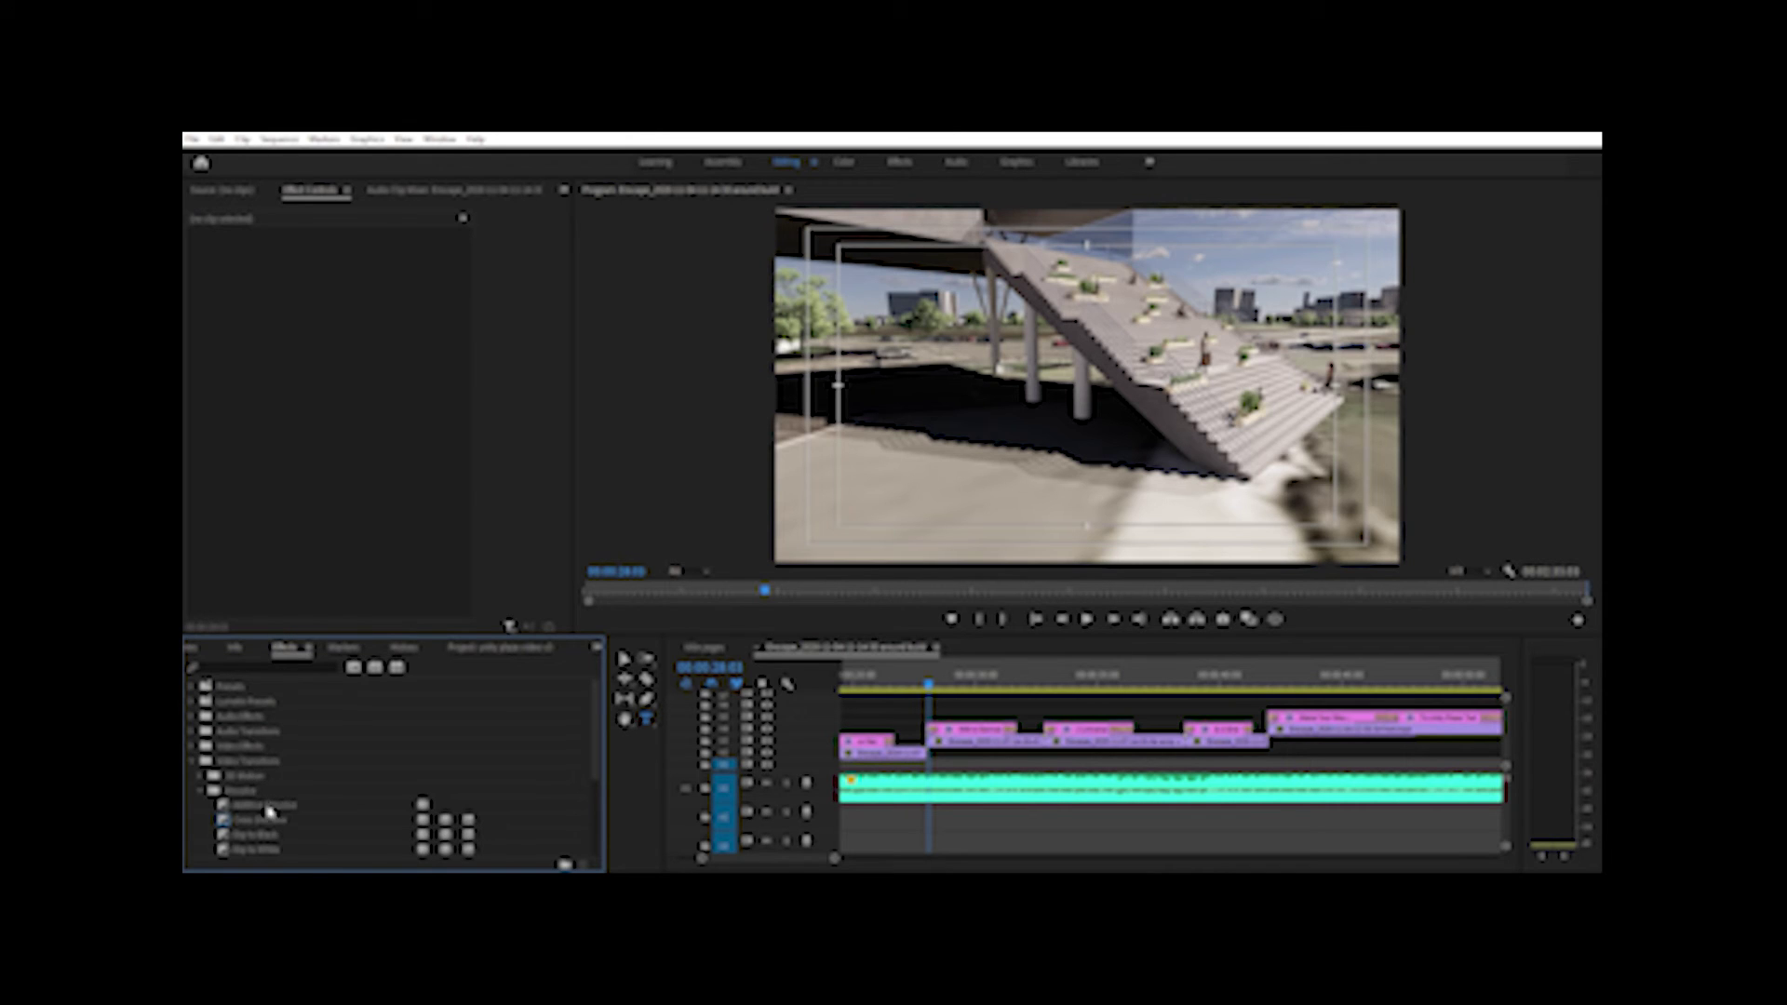
pyautogui.scroll(-1, 279, 813)
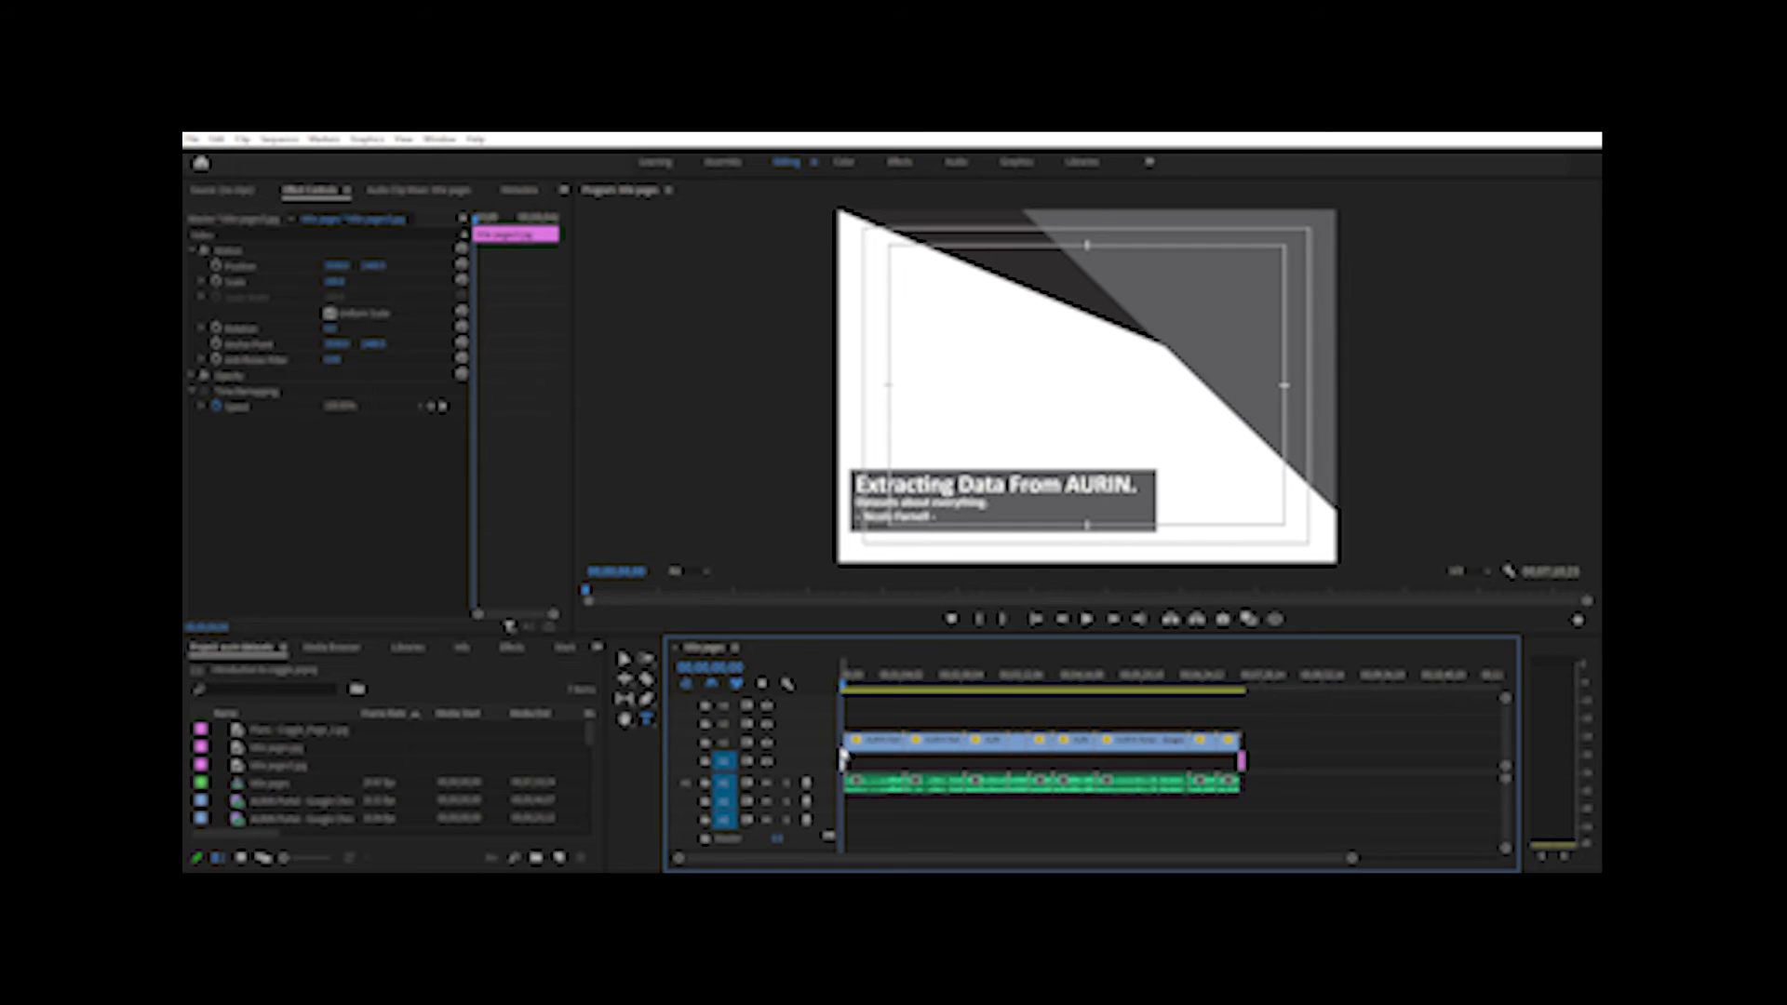
# - Move the playhead to the closing credits page at the end of the AURIN sequence
pyautogui.moveTo(845, 675); pyautogui.dragTo(1249, 693)
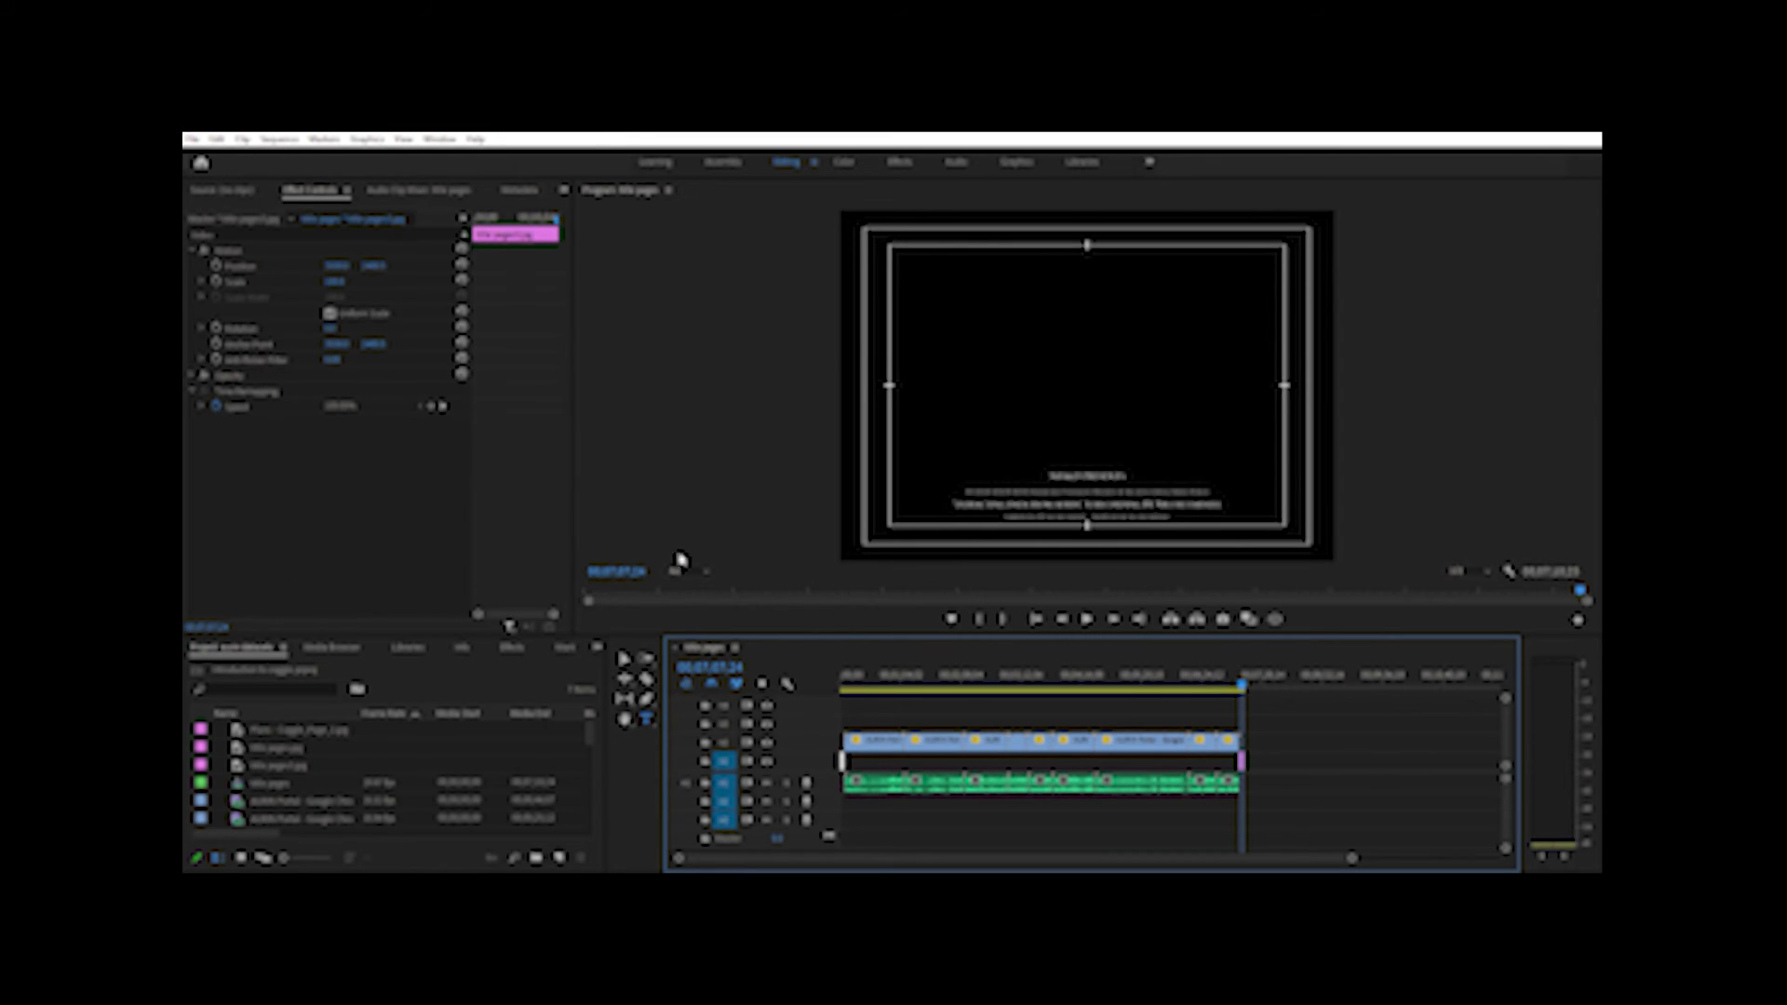
pyautogui.click(833, 509)
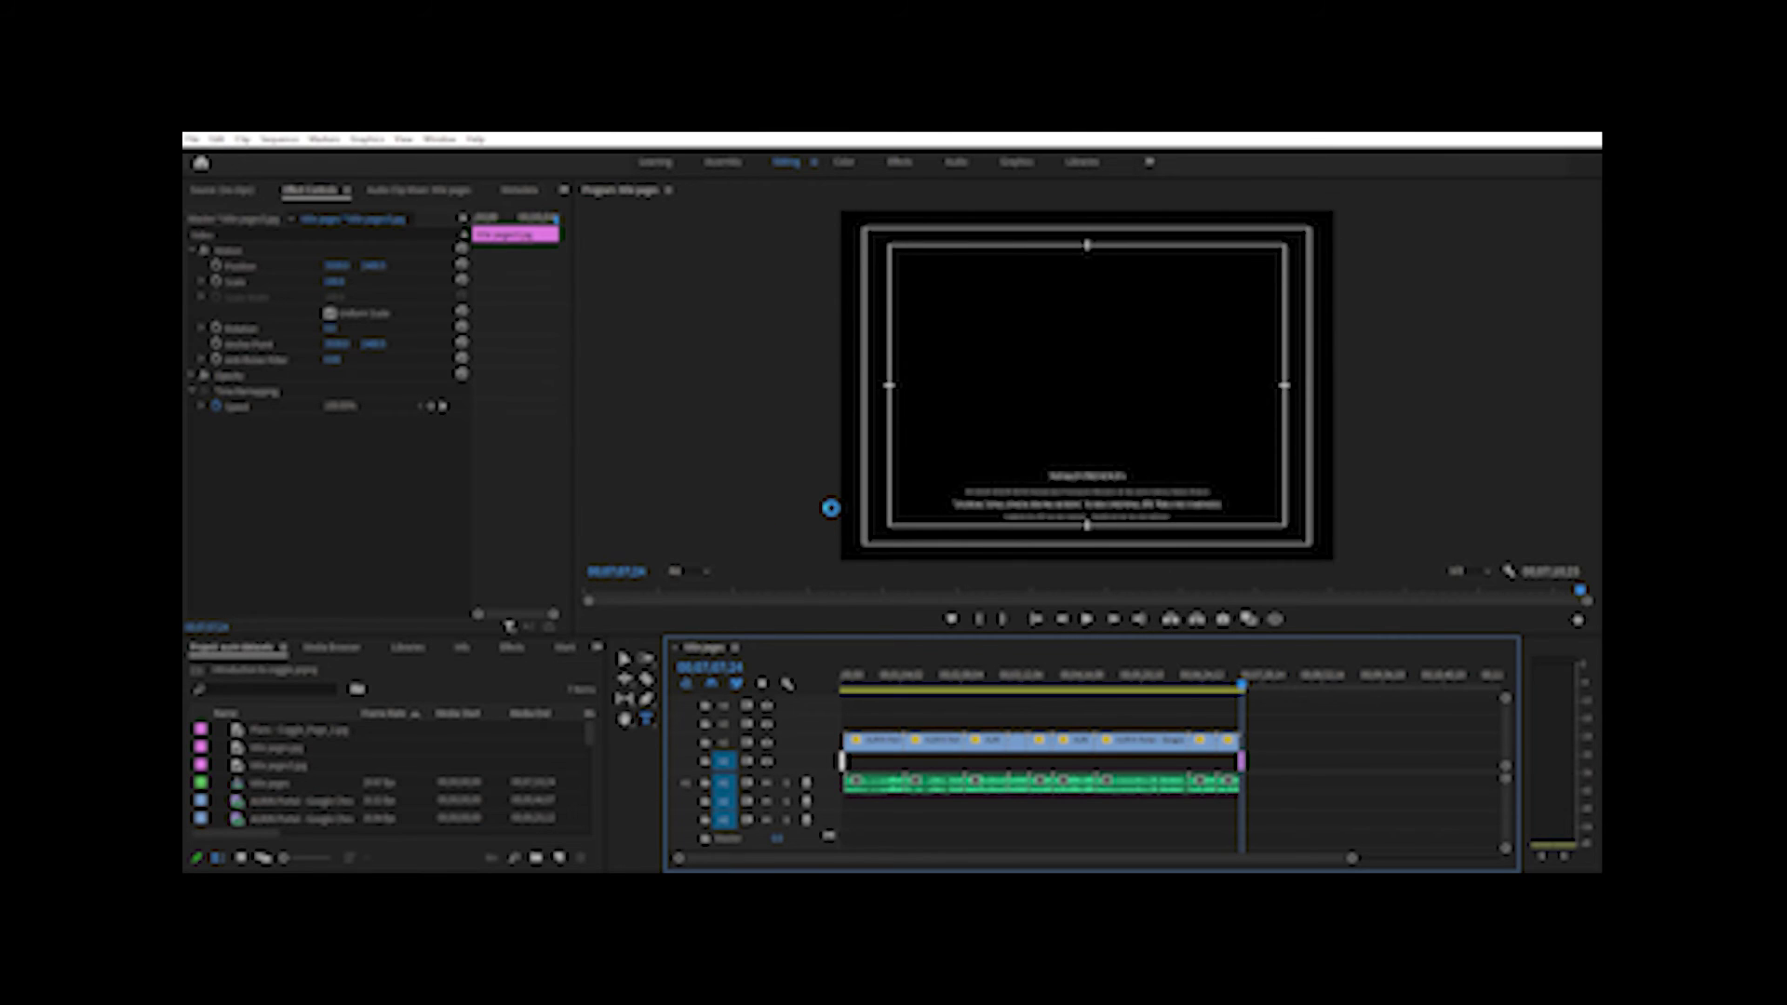